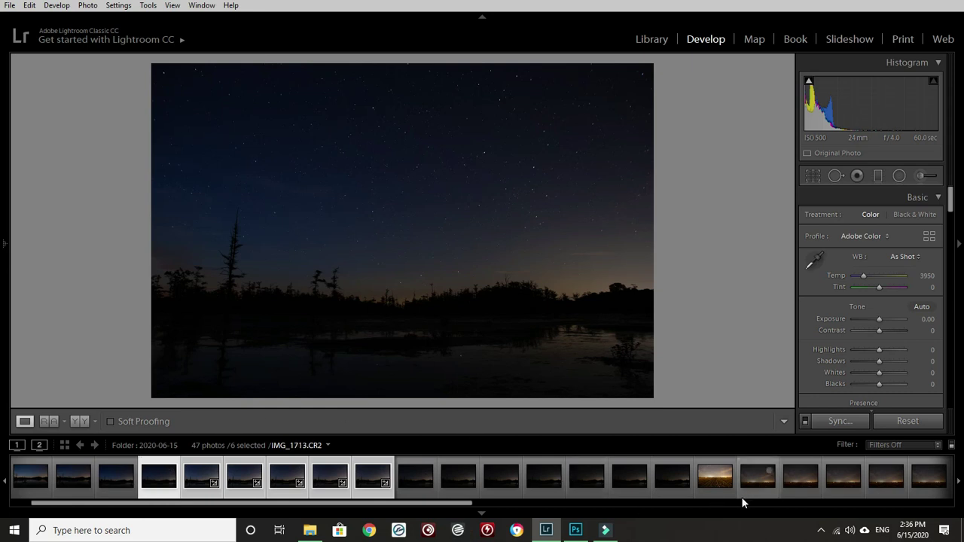
# - Browse IMG_1715 and IMG_1722, checking IMG_1722's sky at 1:1, then show IMG_1726
pyautogui.click(850, 480)
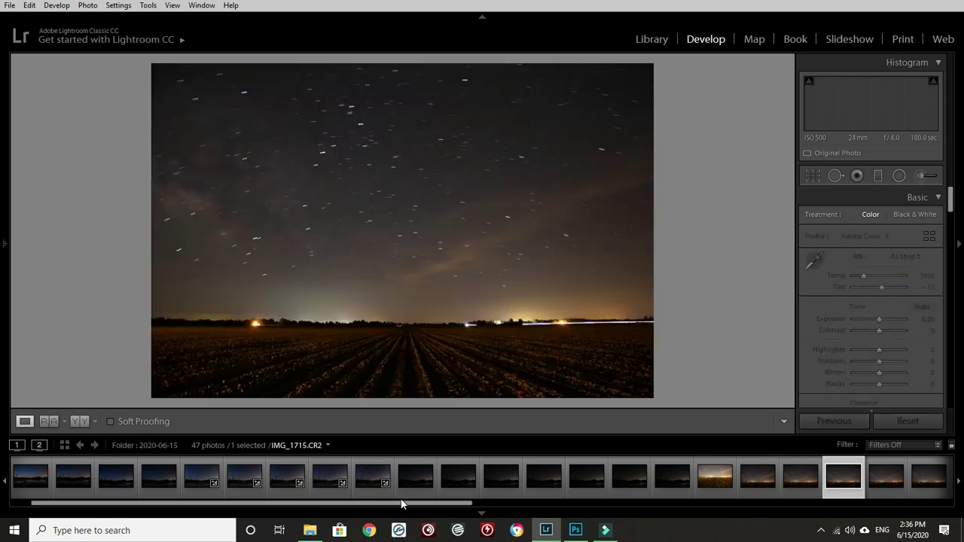
pyautogui.moveTo(457, 504); pyautogui.dragTo(660, 519)
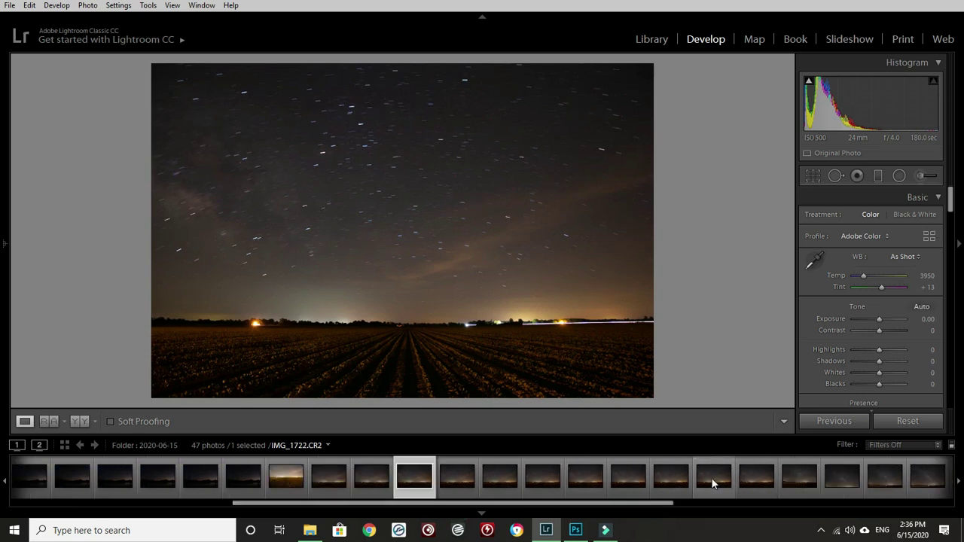
pyautogui.click(711, 479)
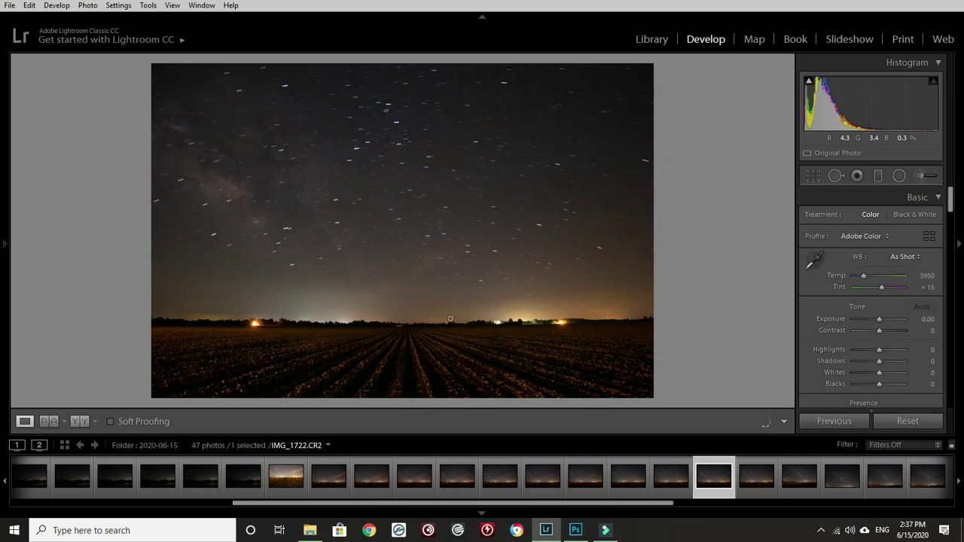
pyautogui.click(338, 220)
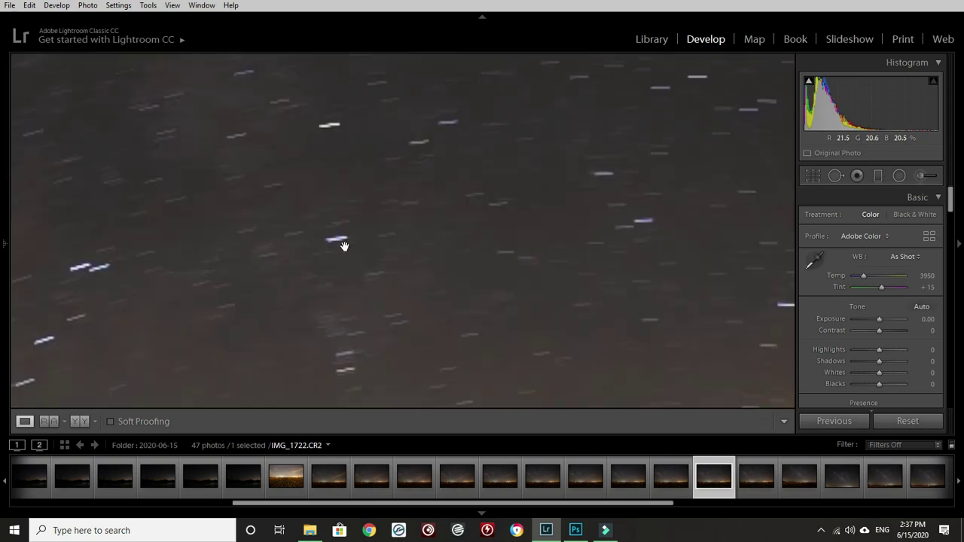
pyautogui.click(338, 247)
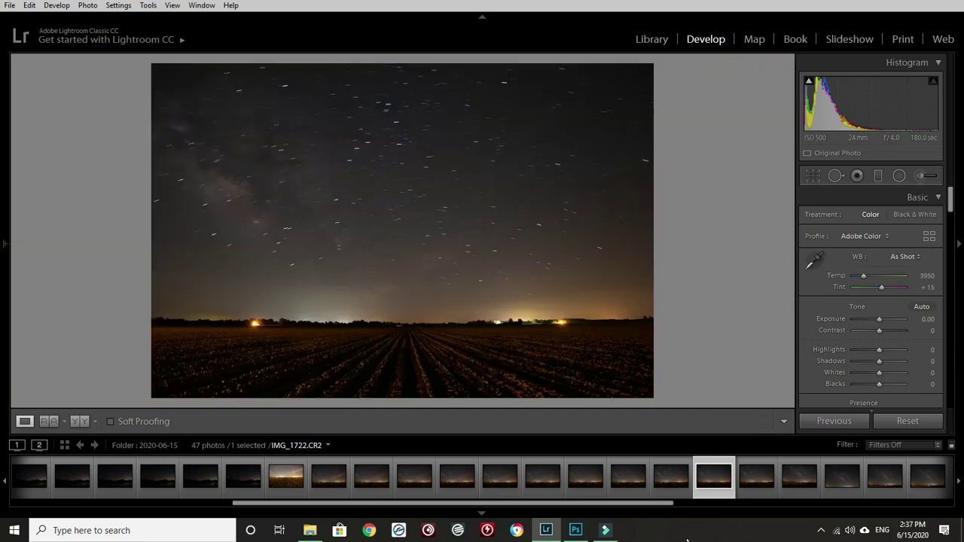
pyautogui.moveTo(654, 503); pyautogui.dragTo(710, 508)
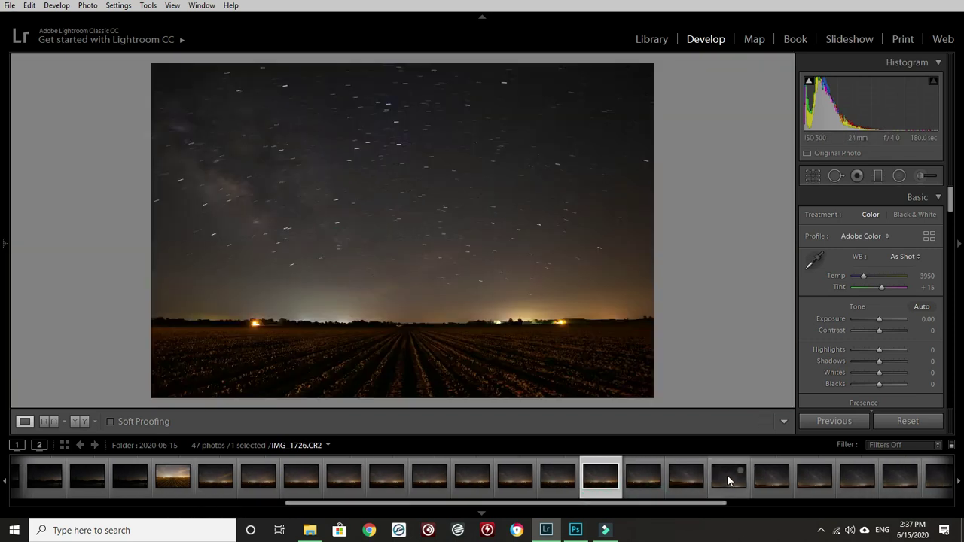
pyautogui.click(727, 475)
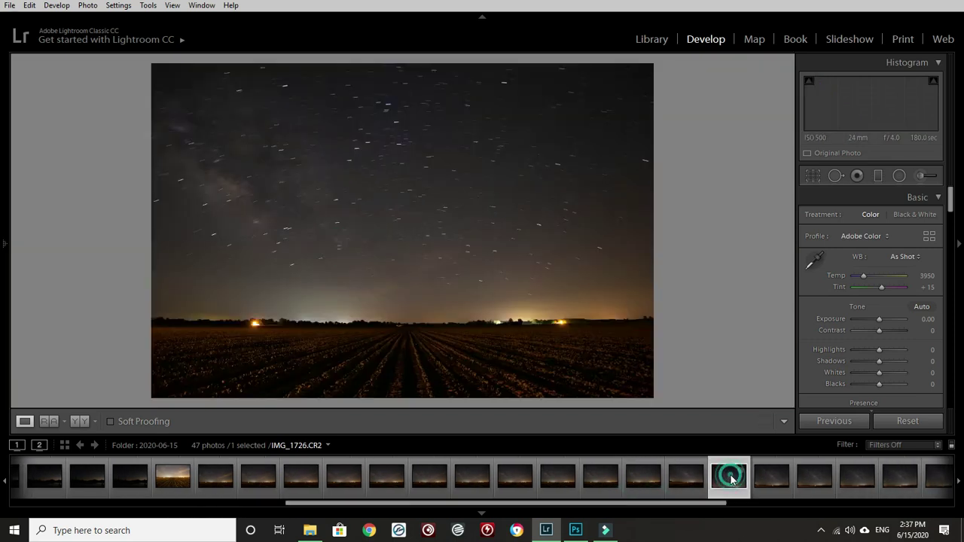
# - Show IMG_1727 and inspect its horizon and Milky Way sky at 1:1, then return to fit
pyautogui.click(771, 476)
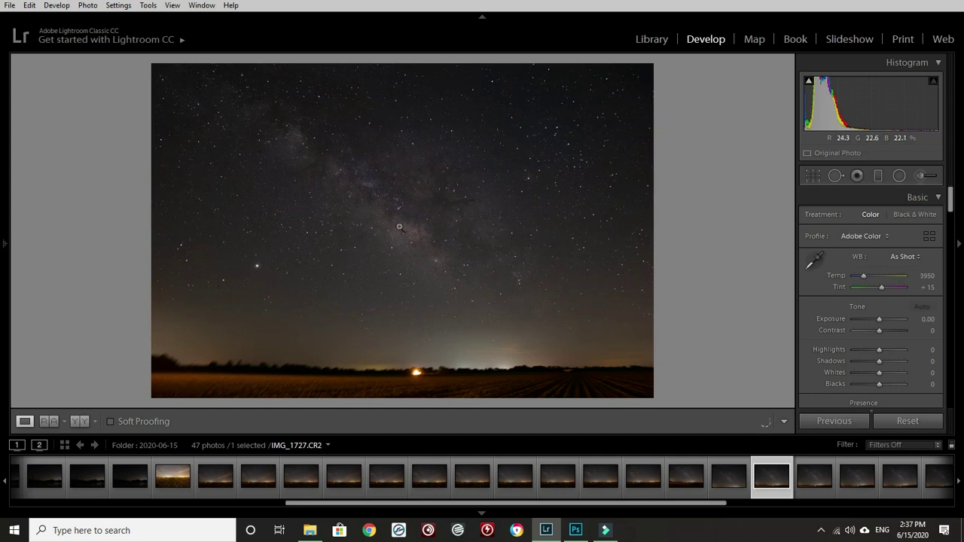
pyautogui.click(226, 385)
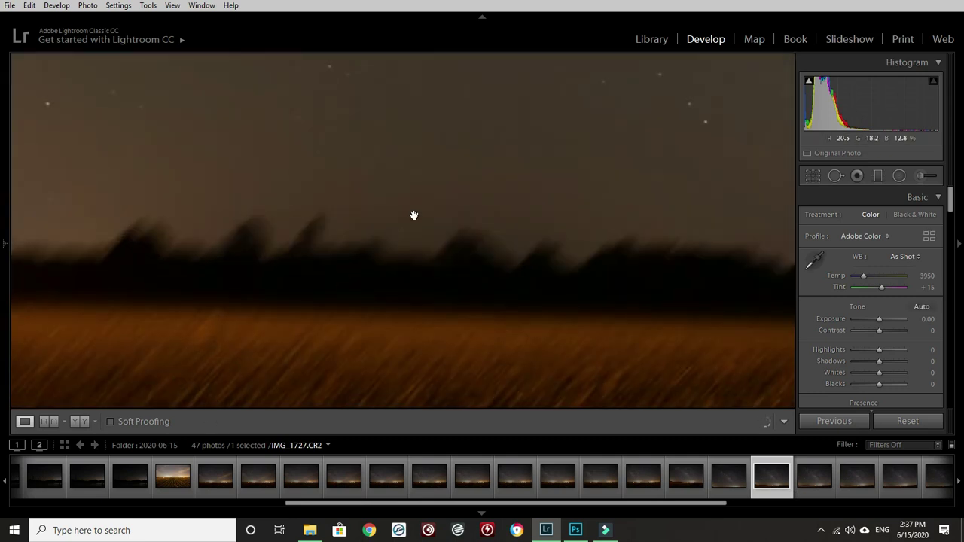
pyautogui.click(418, 209)
pyautogui.click(418, 209)
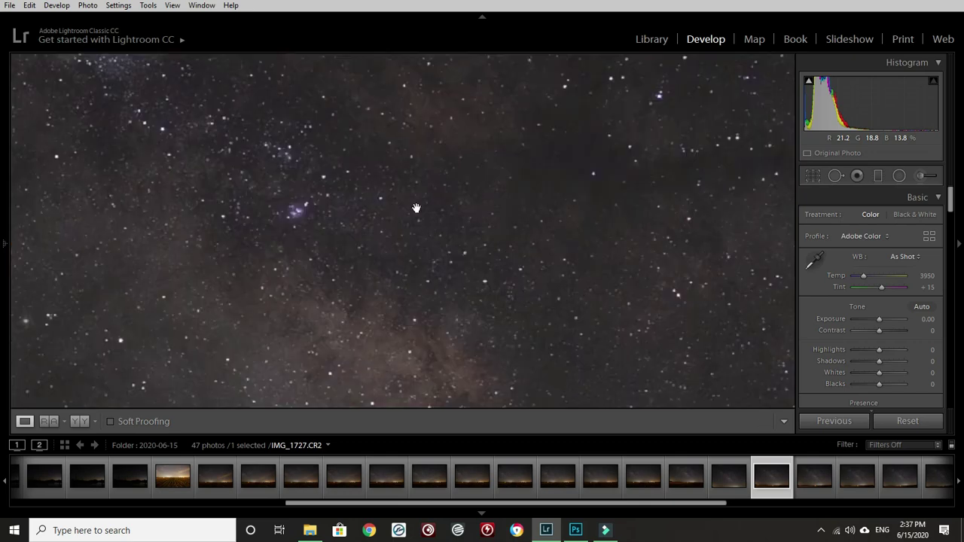
pyautogui.click(417, 208)
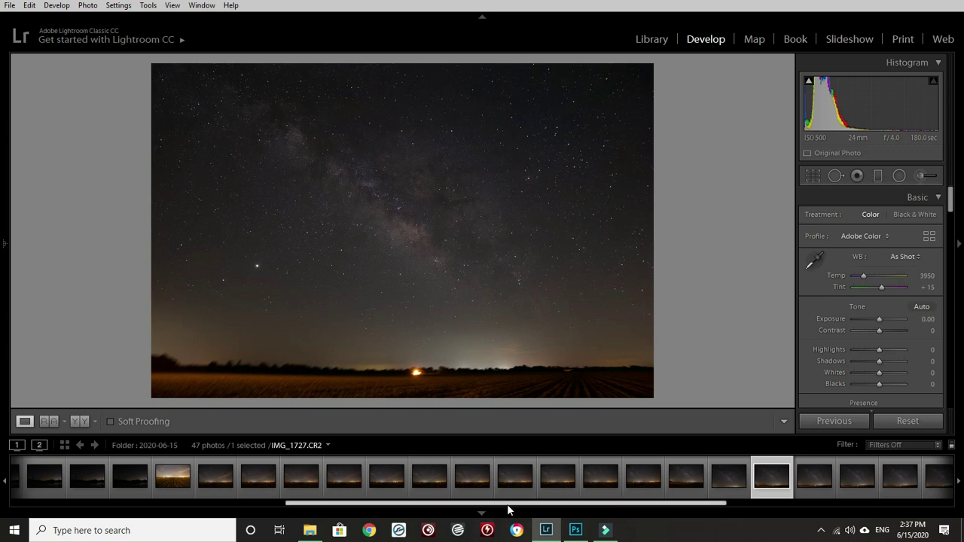
pyautogui.moveTo(508, 503); pyautogui.dragTo(234, 503)
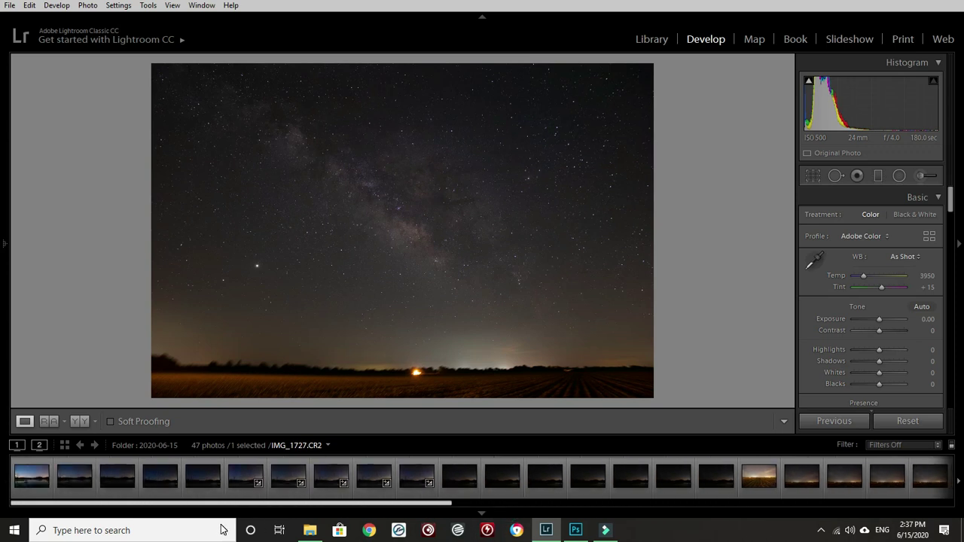
# - Edit swamp photo IMG_1700 with Exposure +0.60, Highlights +10 and Shadows +26
pyautogui.click(242, 471)
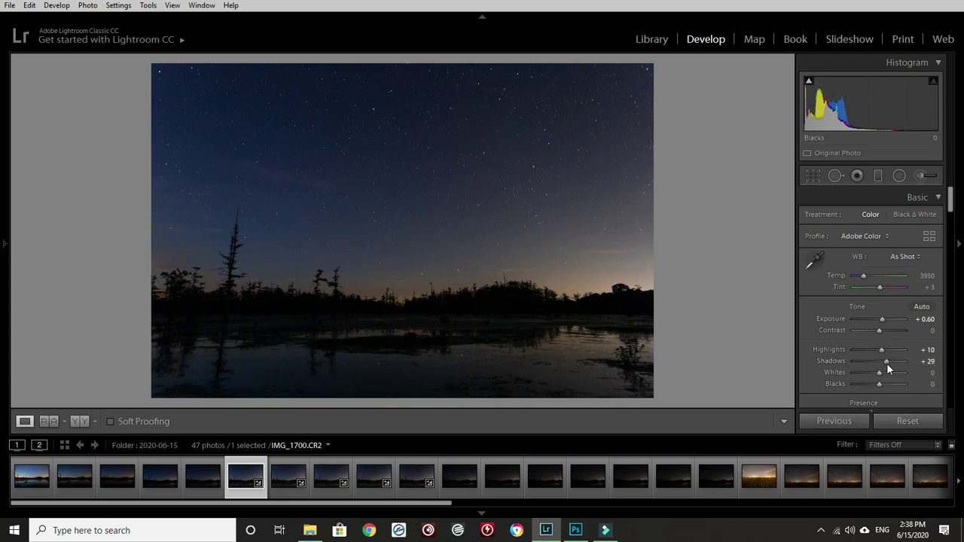
pyautogui.moveTo(886, 360); pyautogui.dragTo(899, 360)
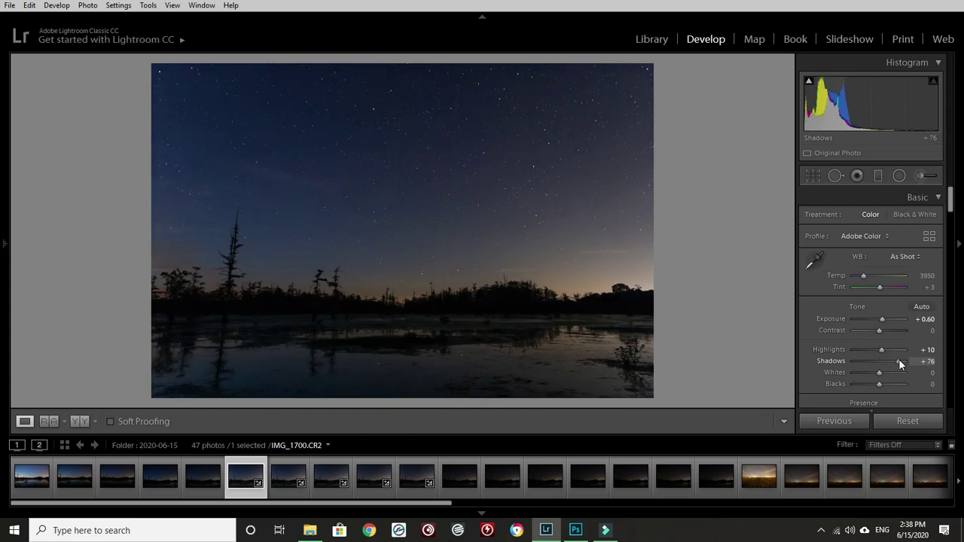
pyautogui.moveTo(898, 360); pyautogui.dragTo(886, 361)
# - Synchronize those Basic settings to all five swamp frames, then go back to IMG_1727
pyautogui.keyDown('shift'); pyautogui.click(408, 480); pyautogui.keyUp('shift')
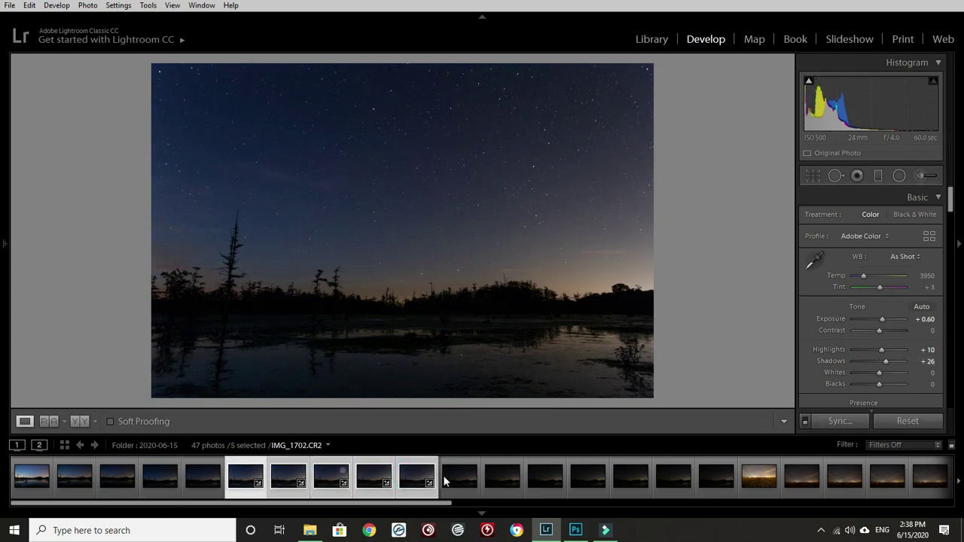
pyautogui.click(849, 422)
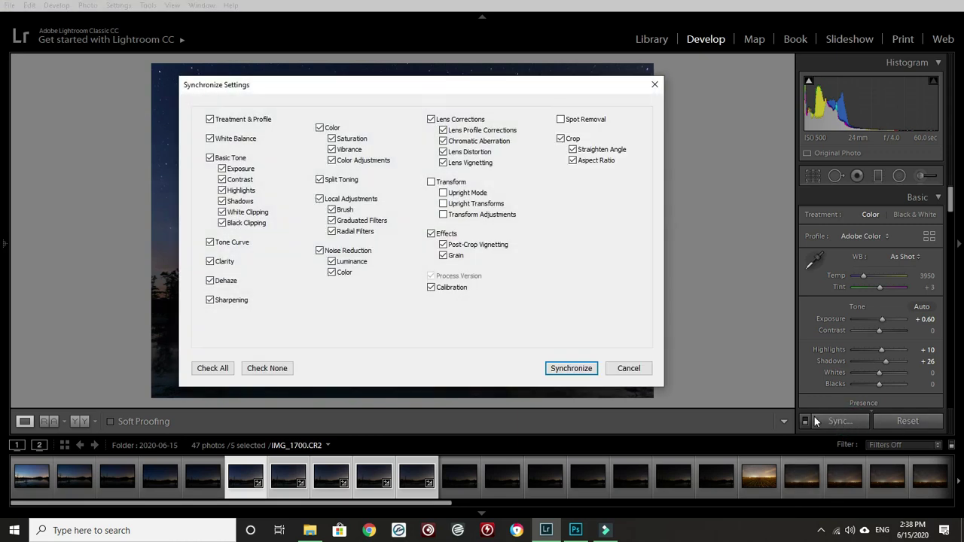
pyautogui.click(568, 368)
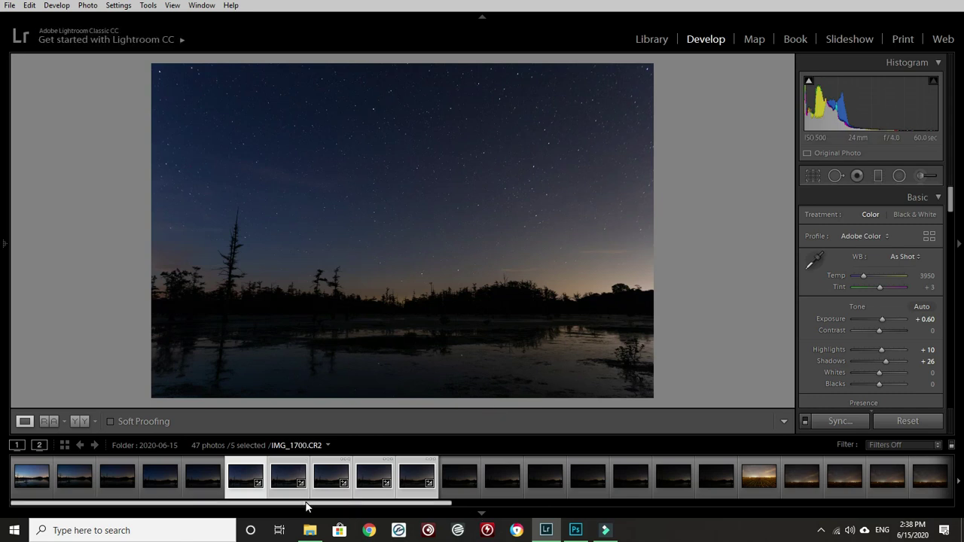
pyautogui.moveTo(304, 503); pyautogui.dragTo(680, 518)
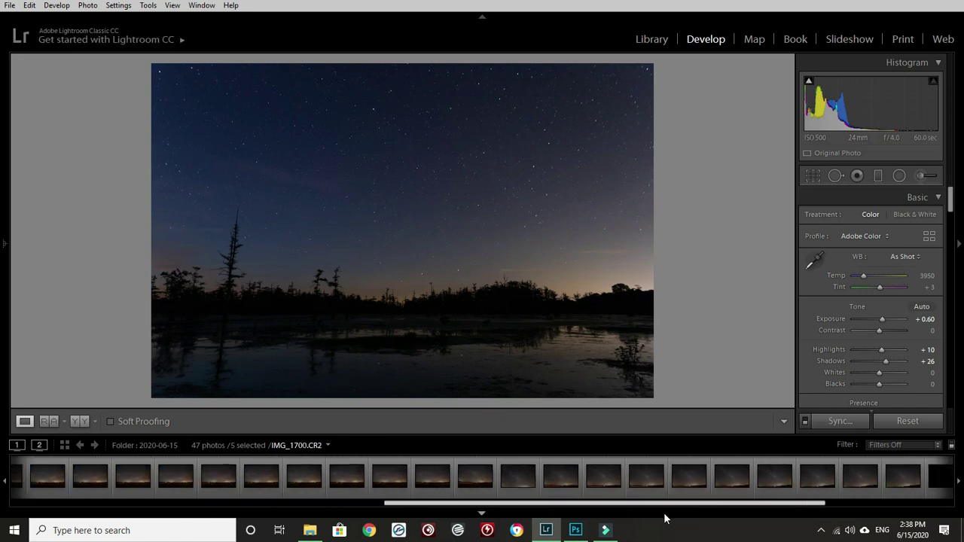
pyautogui.click(562, 476)
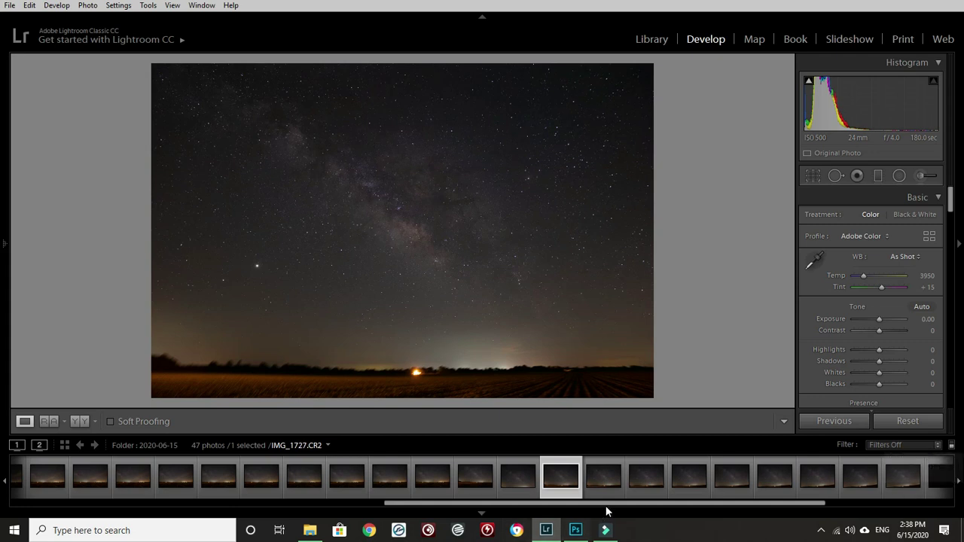
# - Select the nine frames IMG_1727 through IMG_1735 in the filmstrip
pyautogui.moveTo(611, 503); pyautogui.dragTo(769, 503)
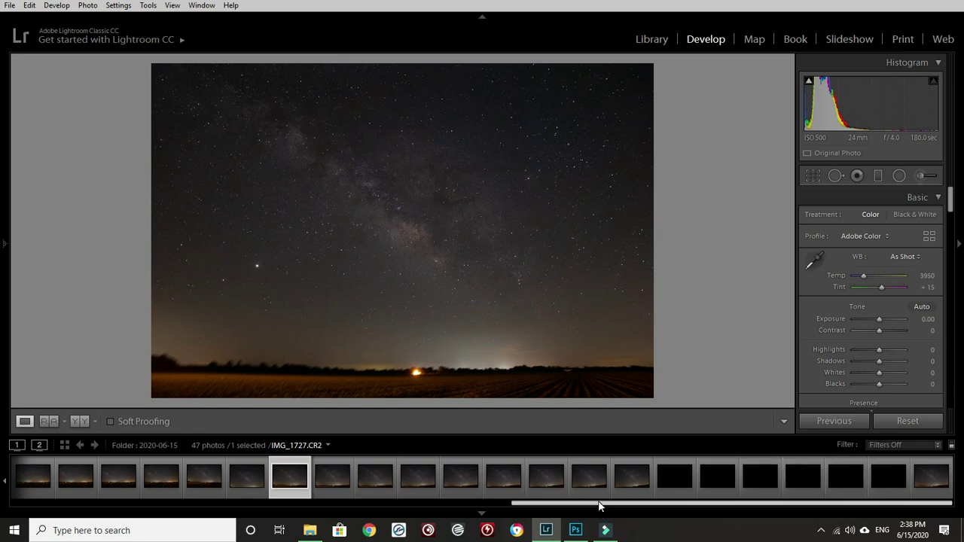
pyautogui.moveTo(600, 506); pyautogui.dragTo(550, 506)
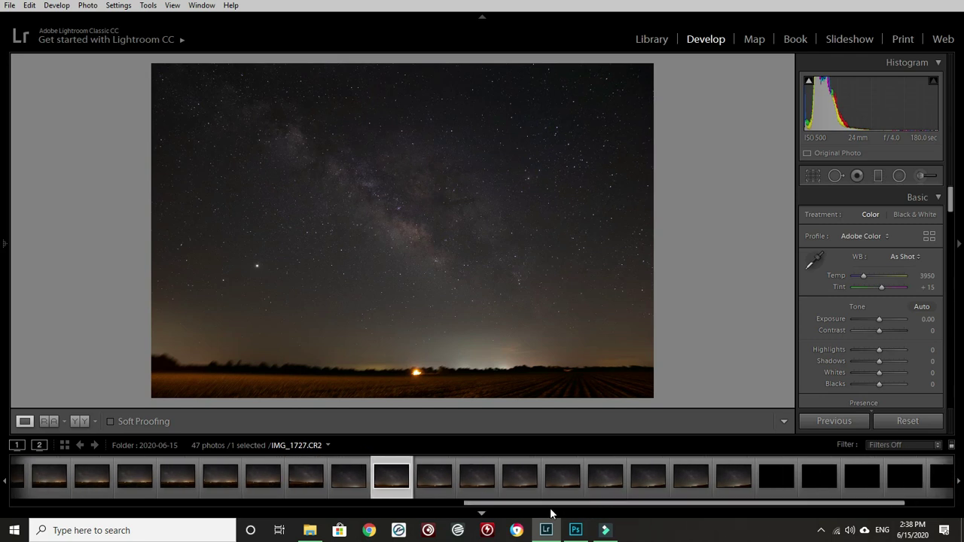
pyautogui.press('shift')
pyautogui.keyDown('shift'); pyautogui.click(725, 484); pyautogui.keyUp('shift')
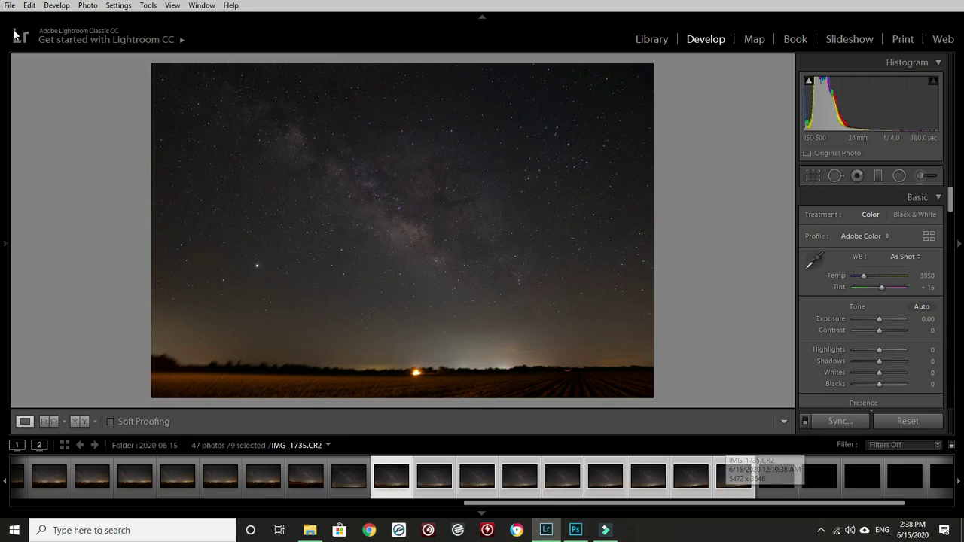
pyautogui.click(10, 5)
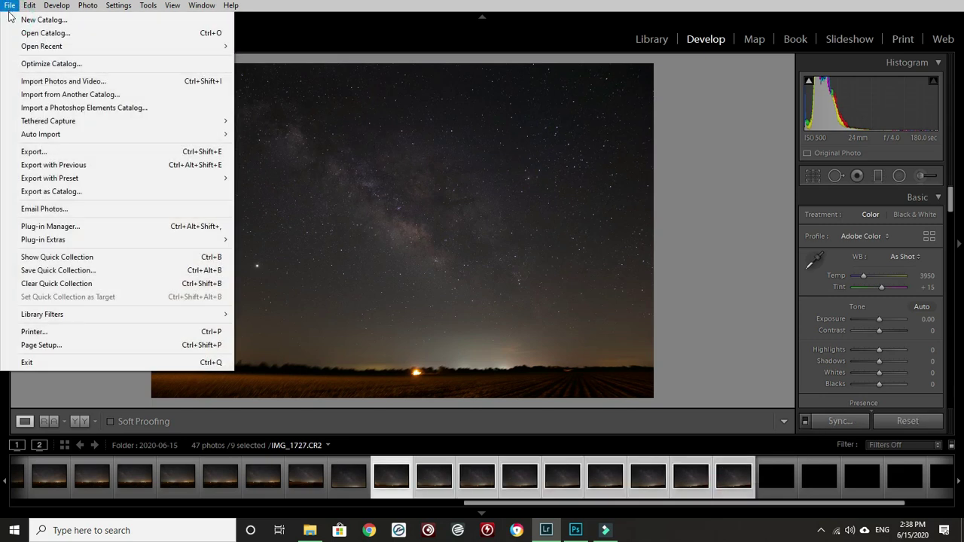
pyautogui.click(75, 153)
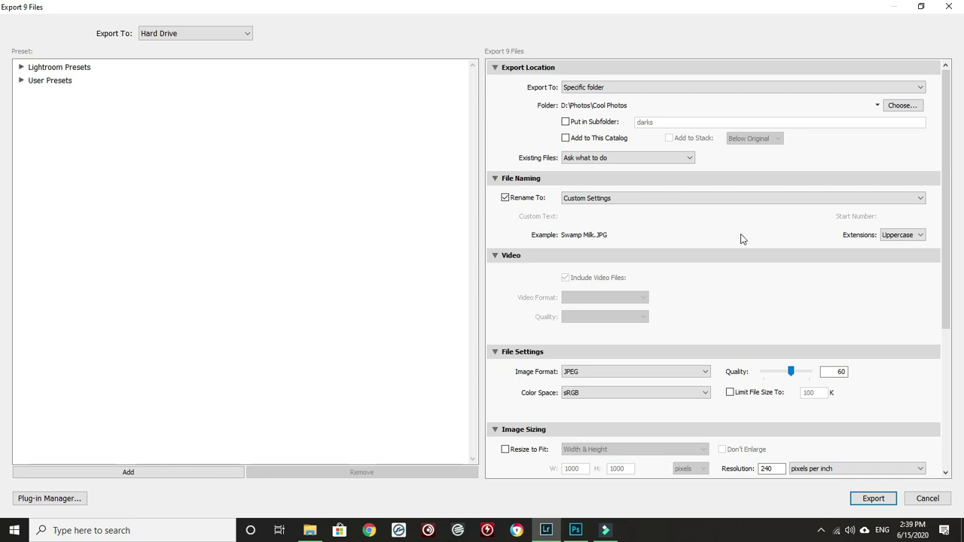
pyautogui.click(625, 371)
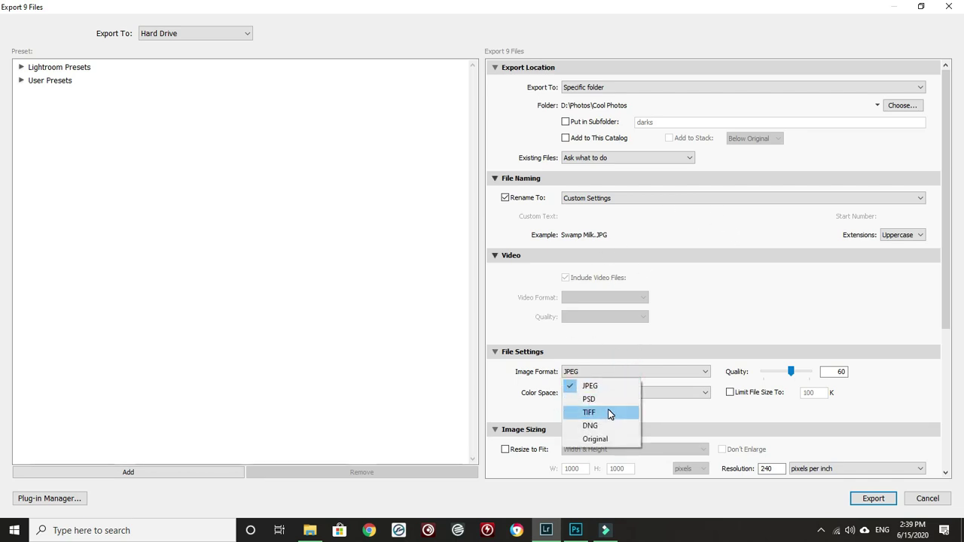
pyautogui.click(610, 413)
pyautogui.click(598, 371)
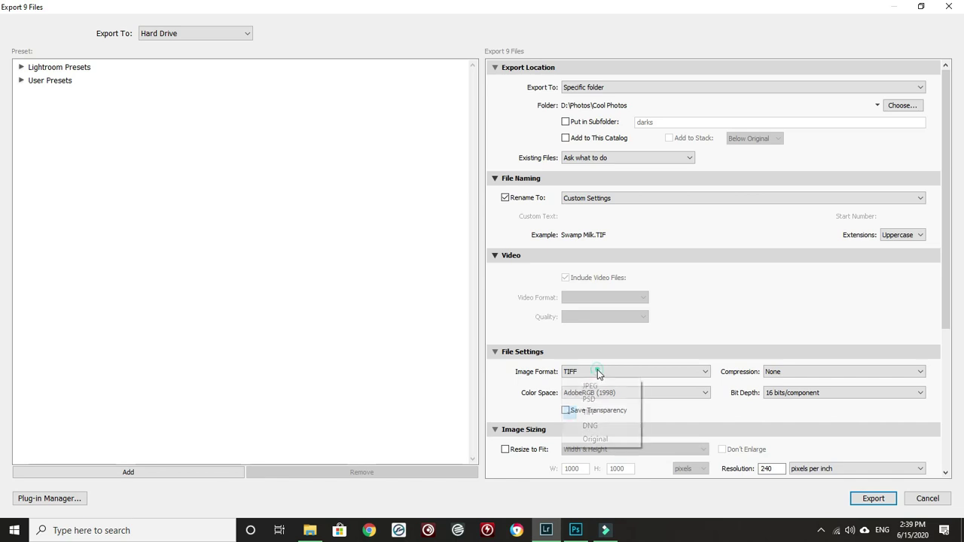
pyautogui.click(587, 386)
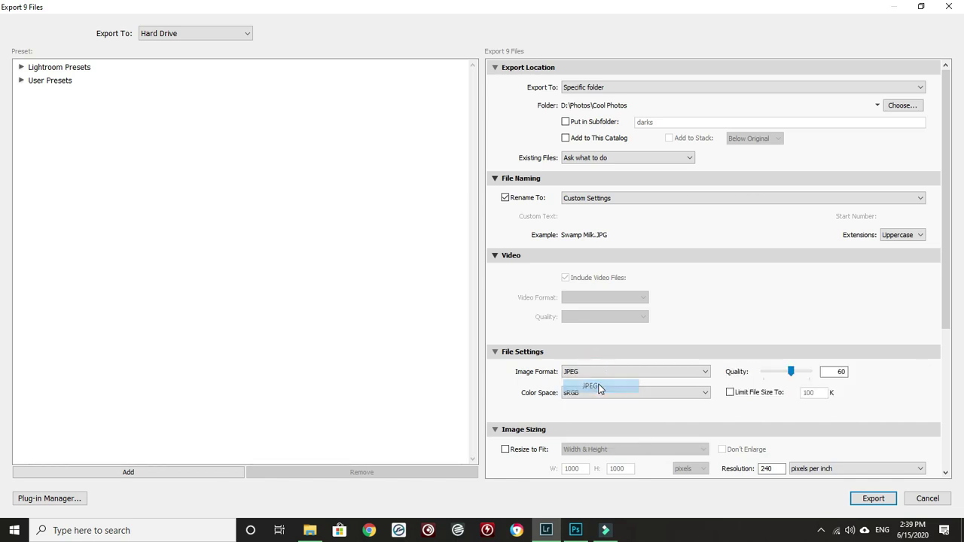
pyautogui.click(934, 505)
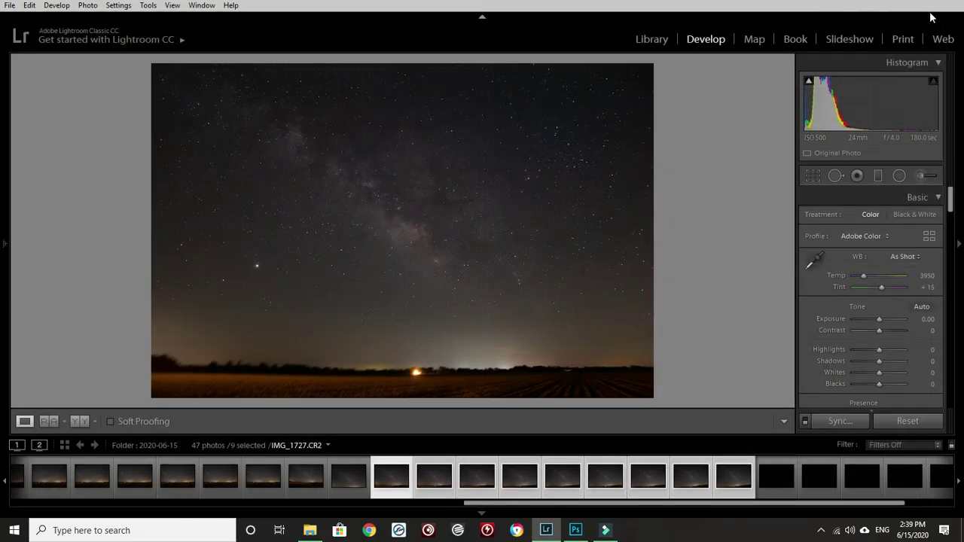
# - Load Swamp Milk through Swamp Milk-9 from Photos > Swamp Milk for Sequator as star images
pyautogui.click(546, 530)
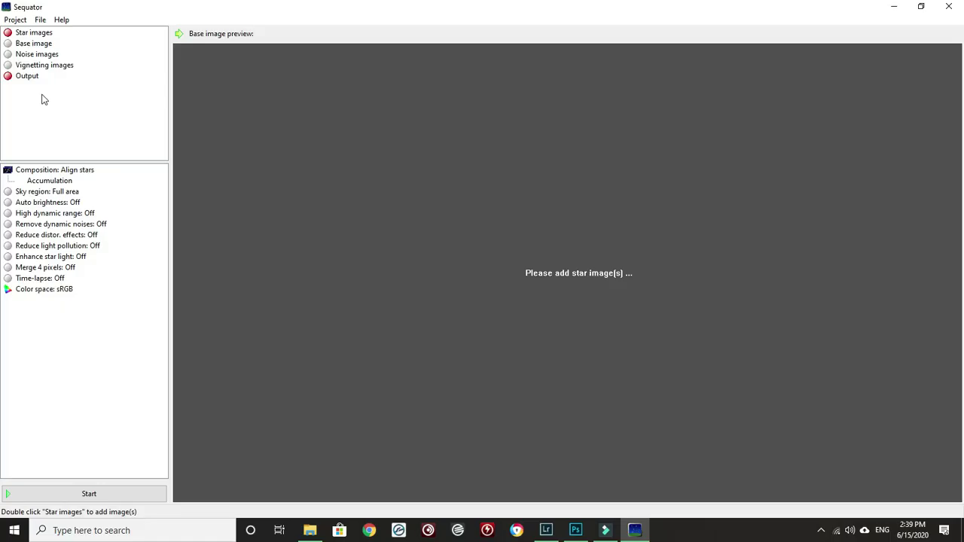
pyautogui.doubleClick(9, 34)
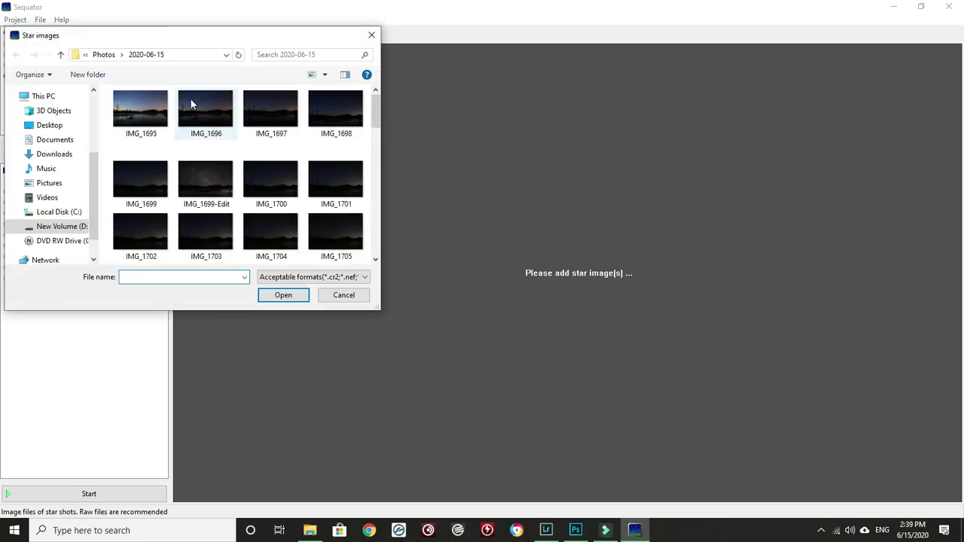
pyautogui.click(61, 55)
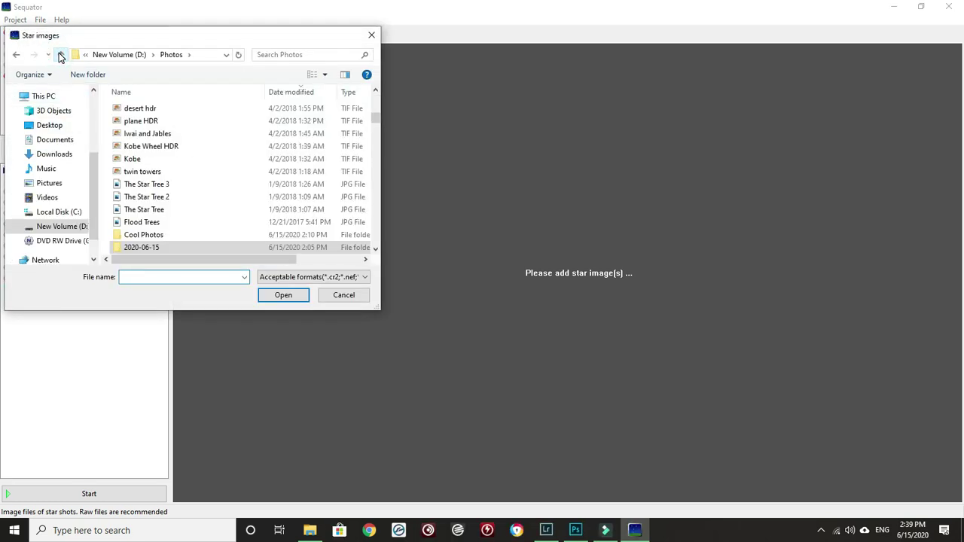
pyautogui.scroll(-1, 160, 240)
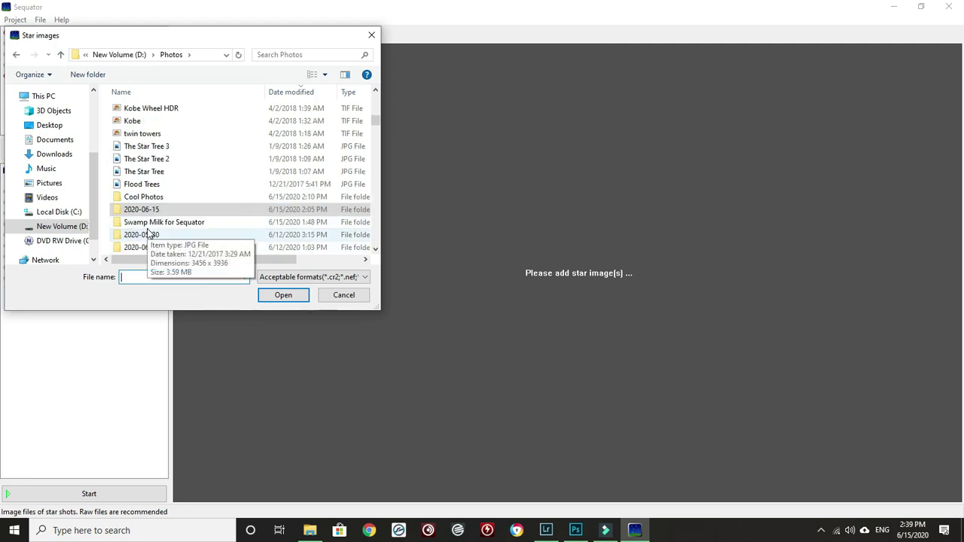
pyautogui.doubleClick(183, 224)
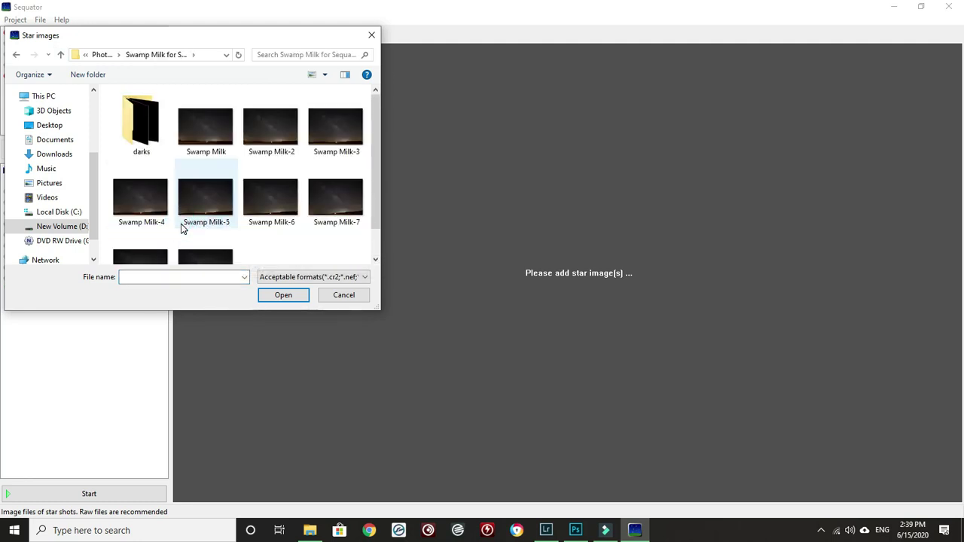
pyautogui.click(201, 129)
pyautogui.scroll(-1, 216, 249)
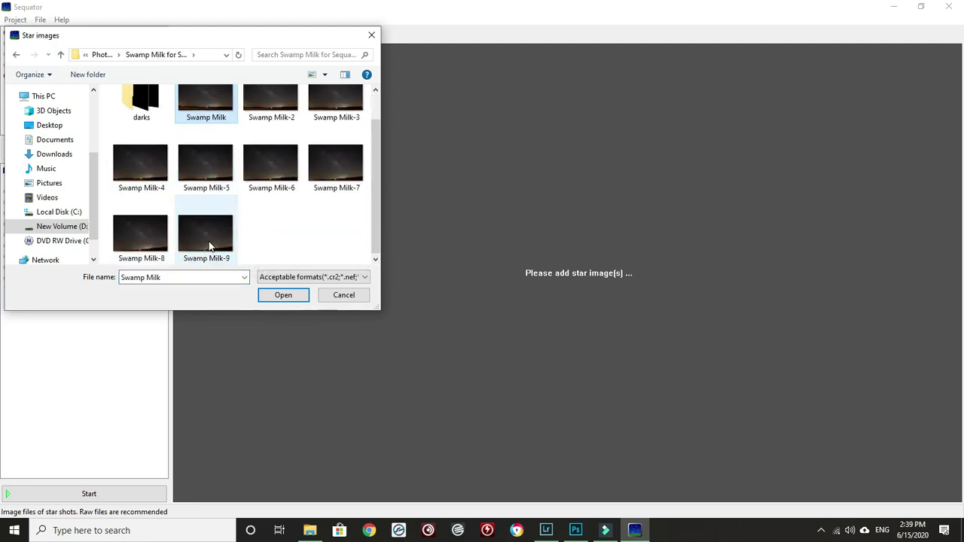
pyautogui.keyDown('shift'); pyautogui.click(215, 256); pyautogui.keyUp('shift')
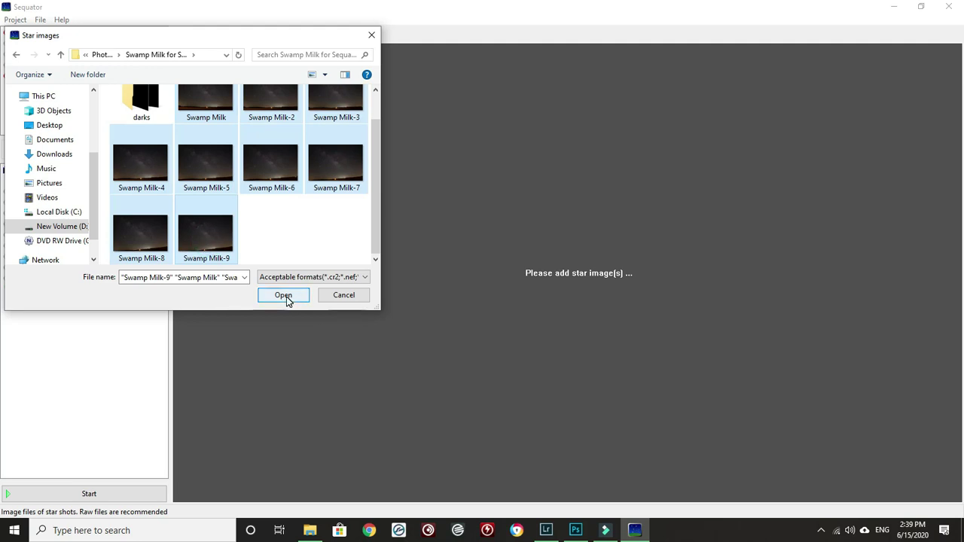
pyautogui.click(287, 299)
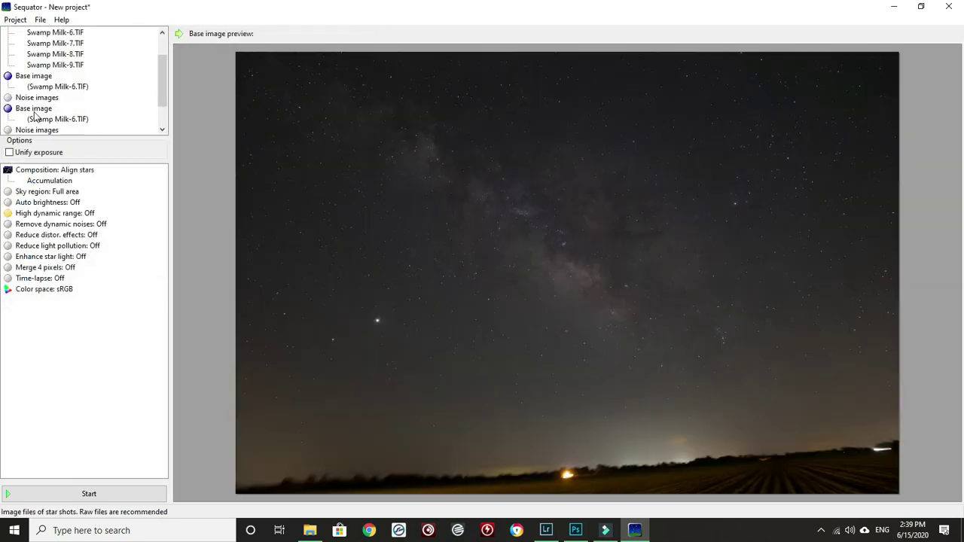
# - Add the six dark frames from the darks folder as noise images
pyautogui.click(16, 99)
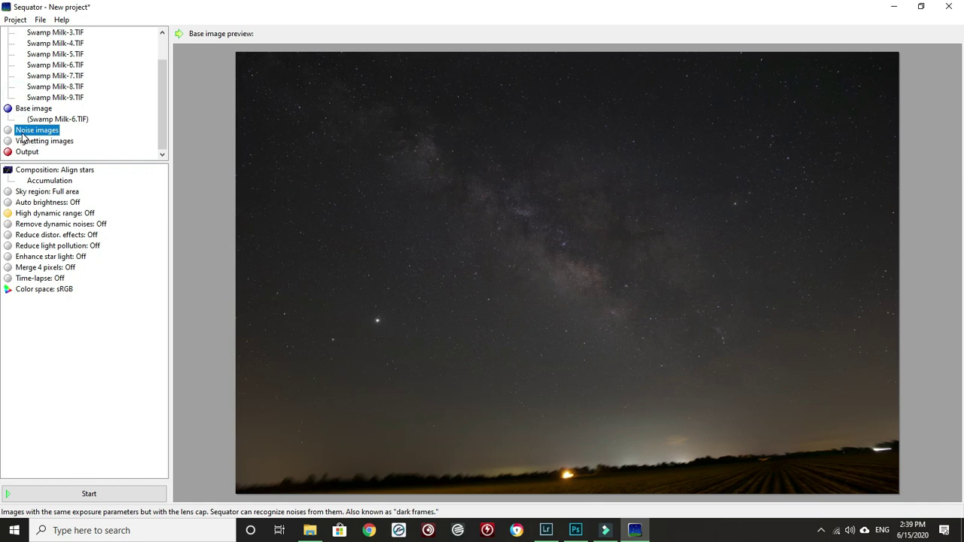
pyautogui.click(30, 131)
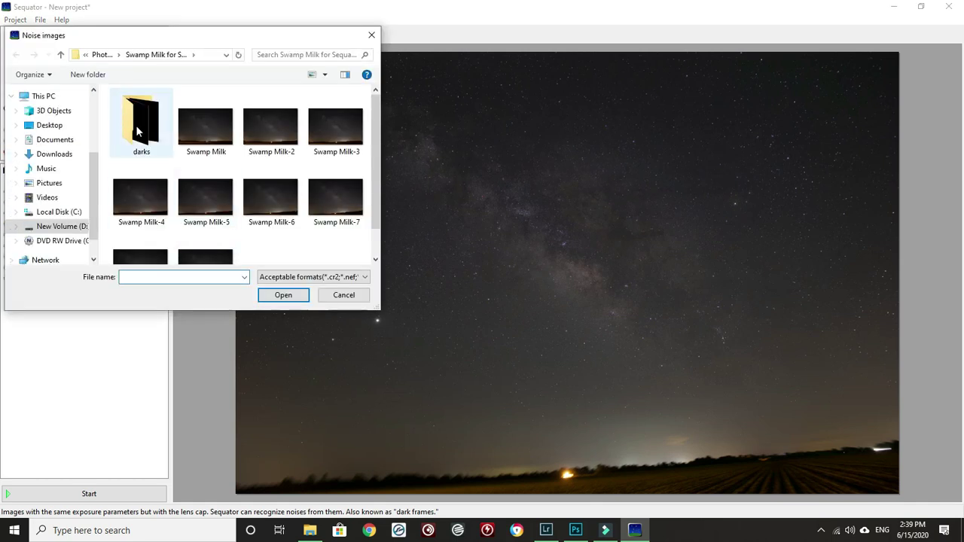
pyautogui.doubleClick(138, 132)
pyautogui.click(143, 137)
pyautogui.keyDown('shift'); pyautogui.click(207, 213); pyautogui.keyUp('shift')
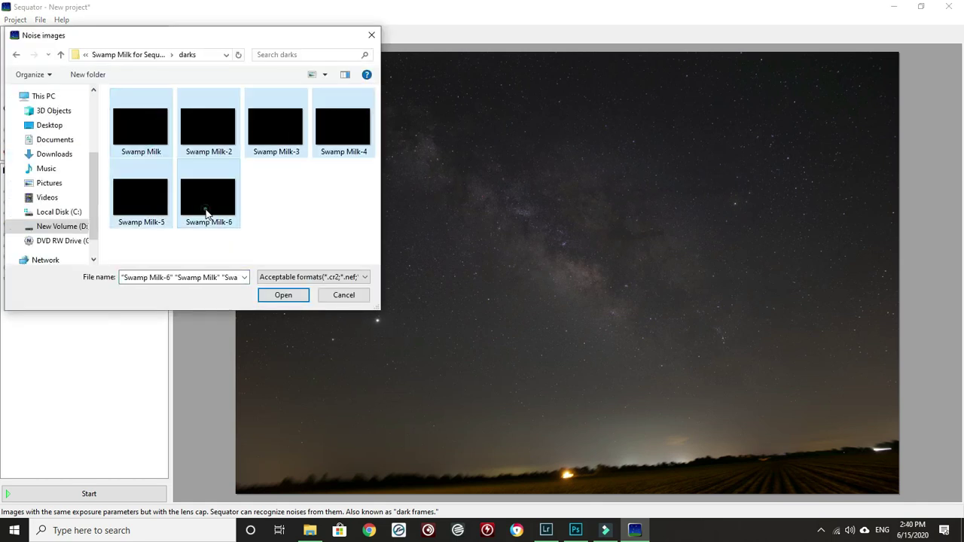
pyautogui.click(284, 297)
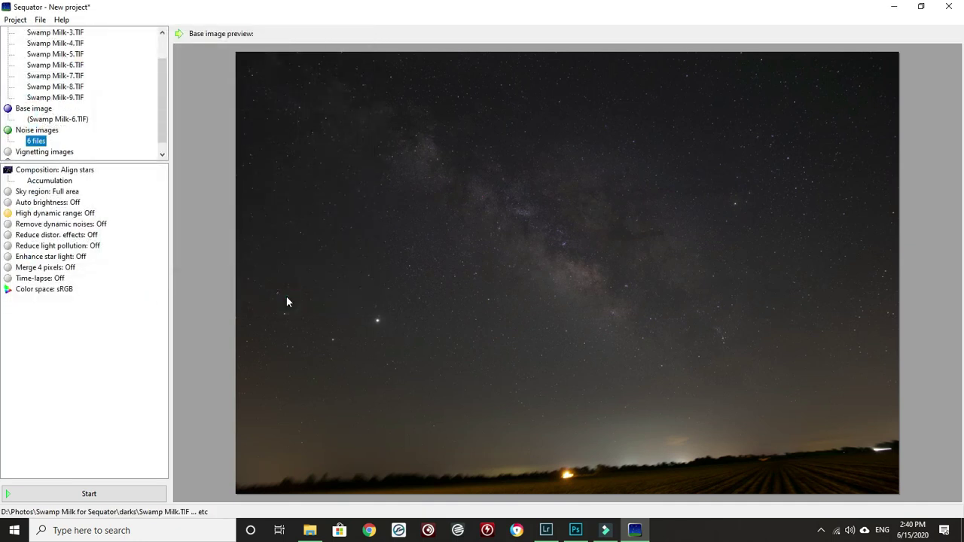
# - Set the output to Swamp Milk.tif in Photos\2020-06-15, replacing the existing file
pyautogui.scroll(-1, 56, 154)
pyautogui.doubleClick(16, 153)
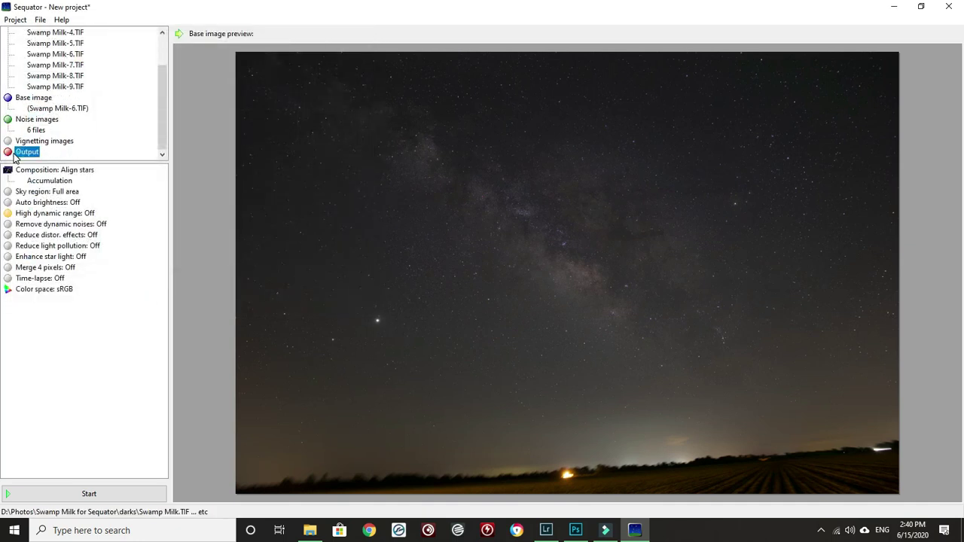
pyautogui.scroll(-3, 15, 158)
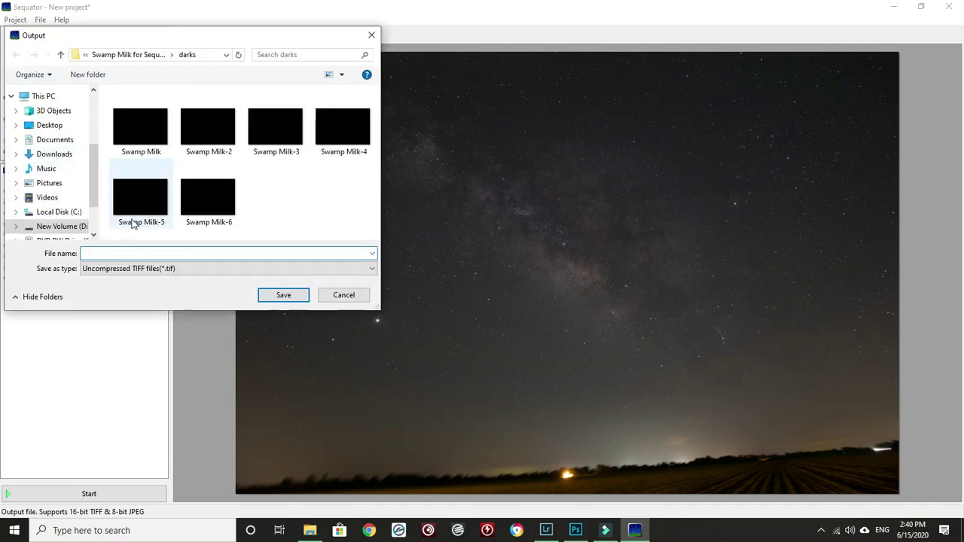
pyautogui.click(61, 54)
pyautogui.click(60, 54)
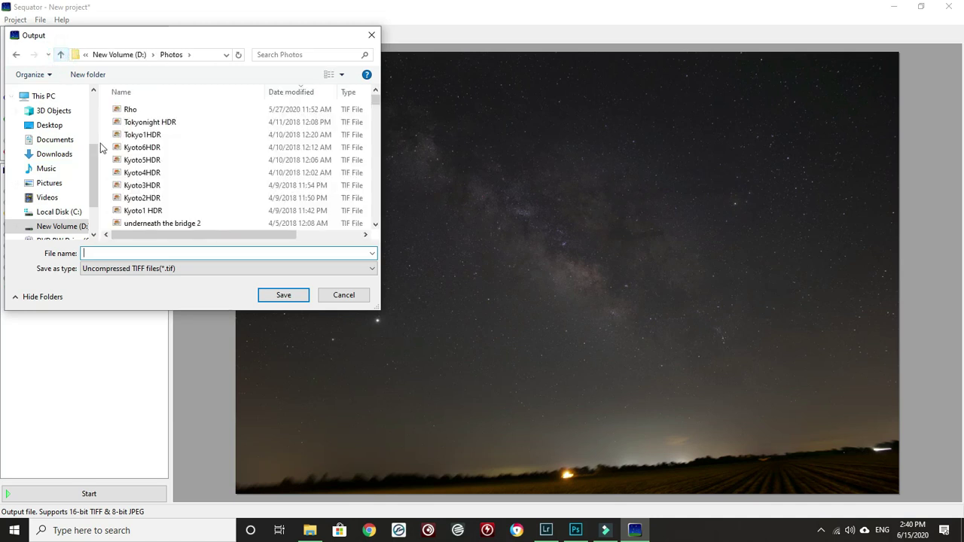
pyautogui.scroll(-3, 147, 210)
pyautogui.scroll(-5, 146, 213)
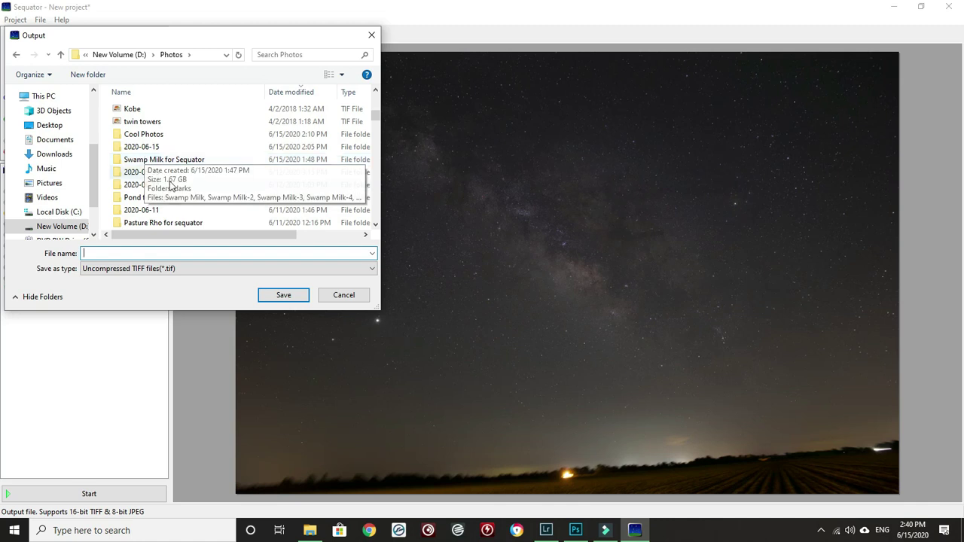
pyautogui.click(138, 148)
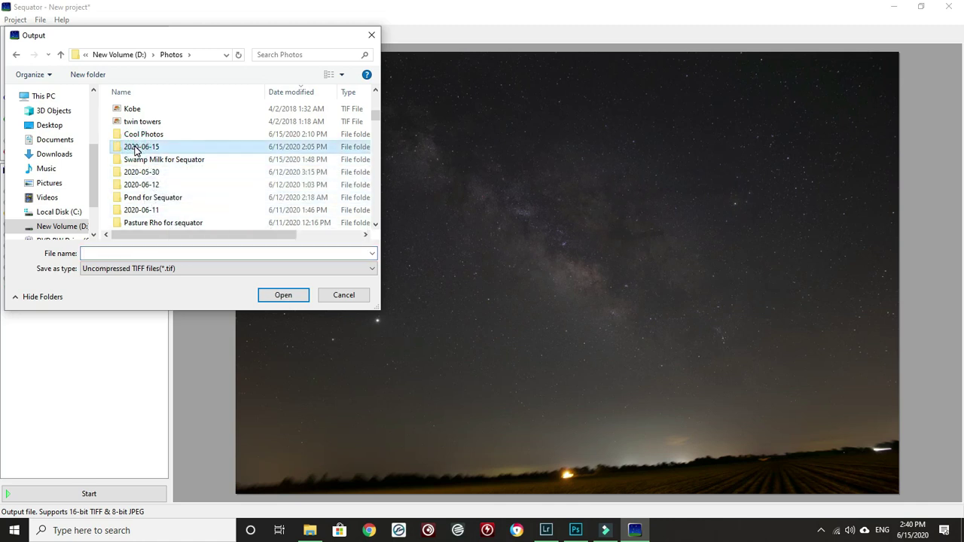
pyautogui.doubleClick(136, 150)
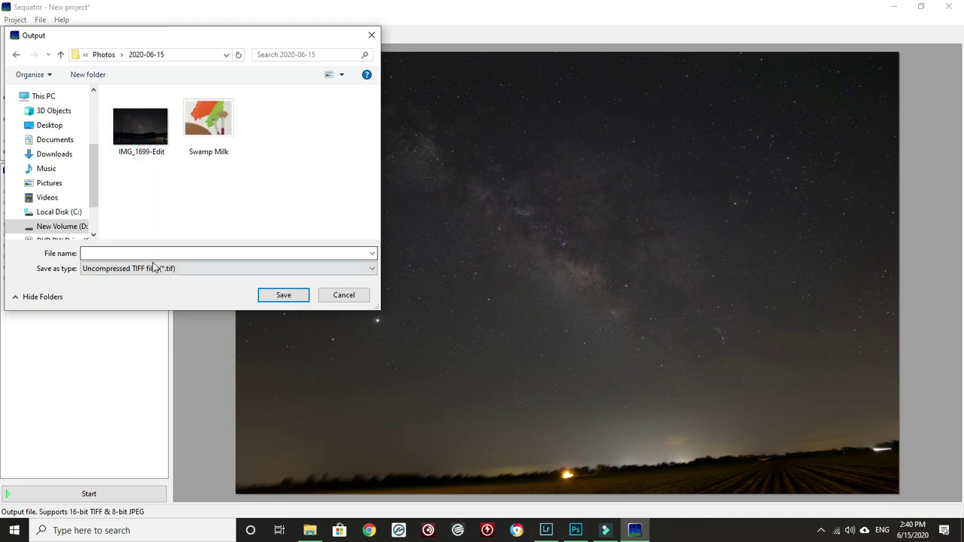
pyautogui.click(98, 254)
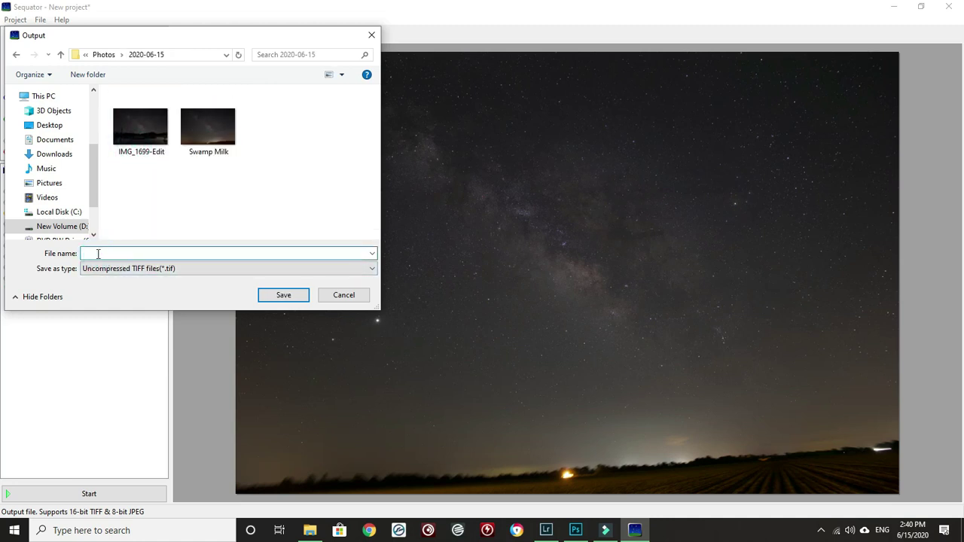
pyautogui.write('Swamp Milk')
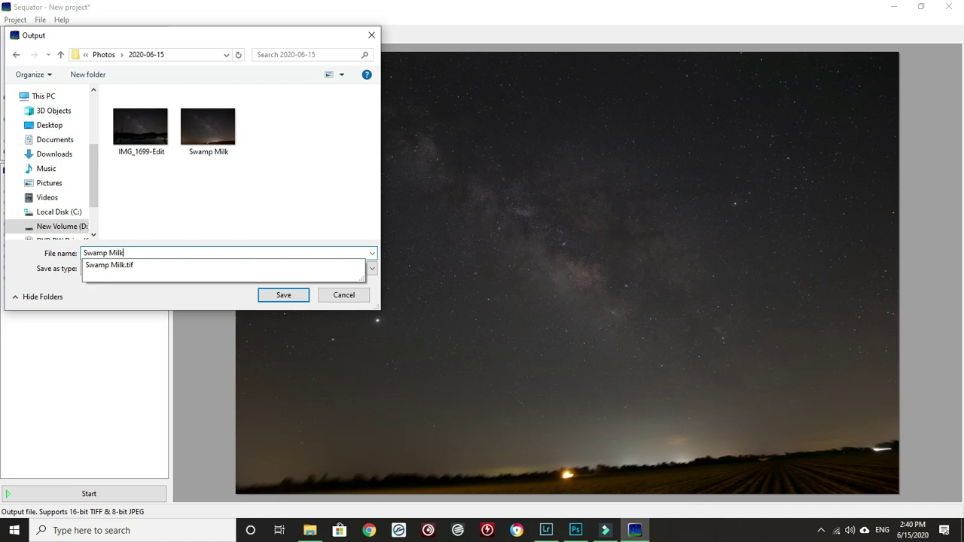
pyautogui.click(273, 297)
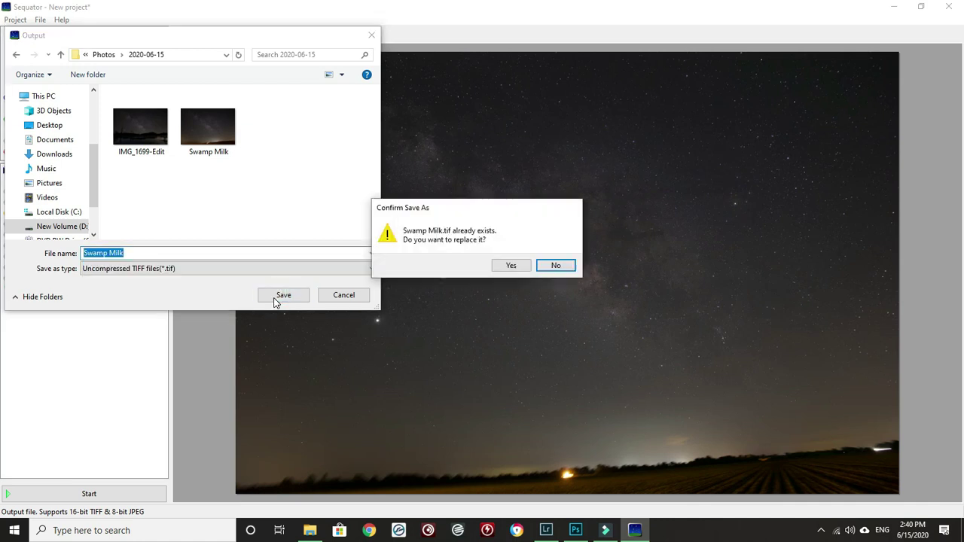
pyautogui.click(510, 266)
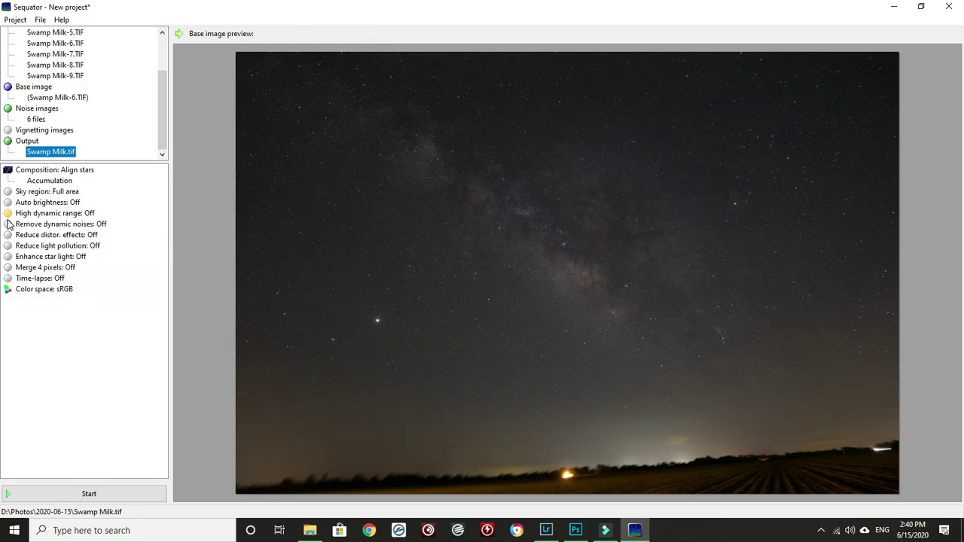
# - Turn high dynamic range On, run the stack, and close the completion report
pyautogui.click(8, 215)
pyautogui.click(8, 215)
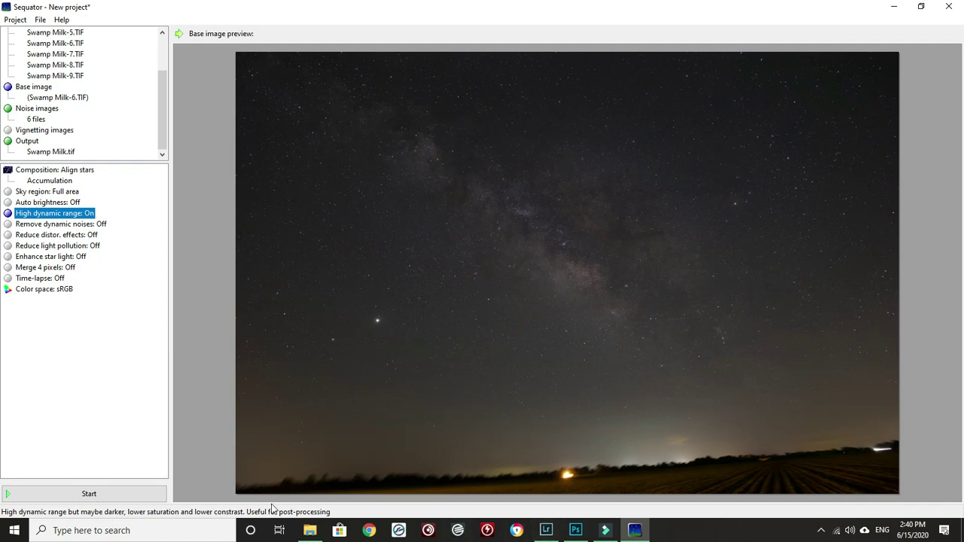
pyautogui.click(67, 497)
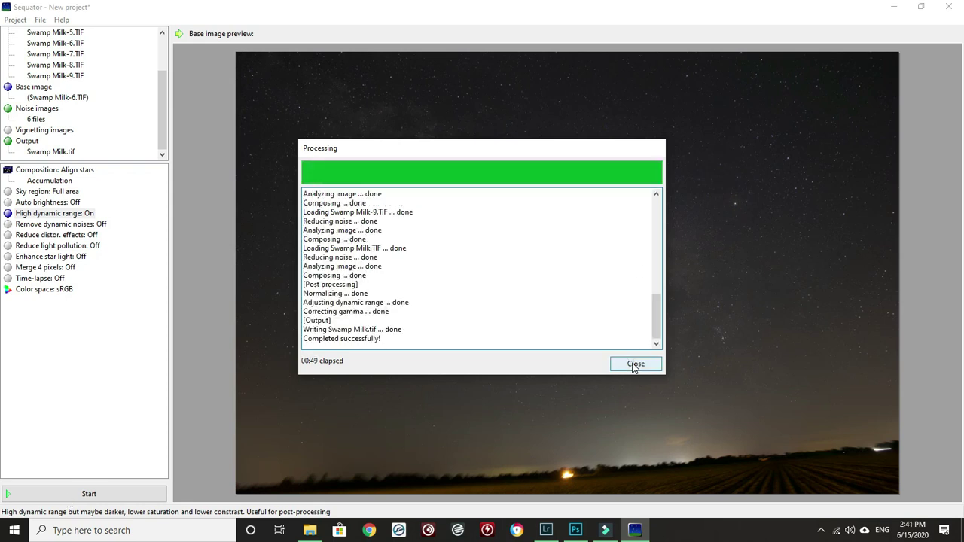
pyautogui.click(634, 365)
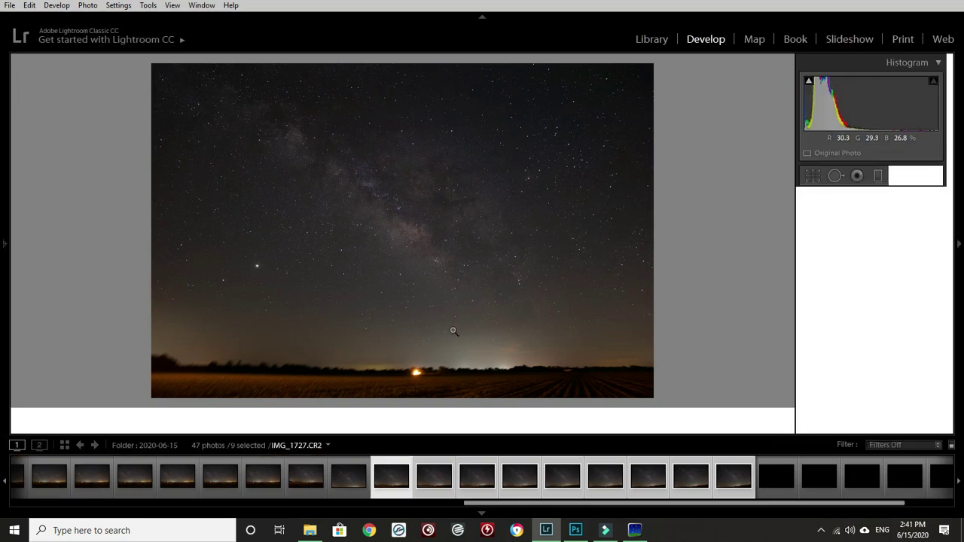
# - Select Swamp Milk.tif, then view raw frame IMG_1731's sky at 1:1
pyautogui.press('e')
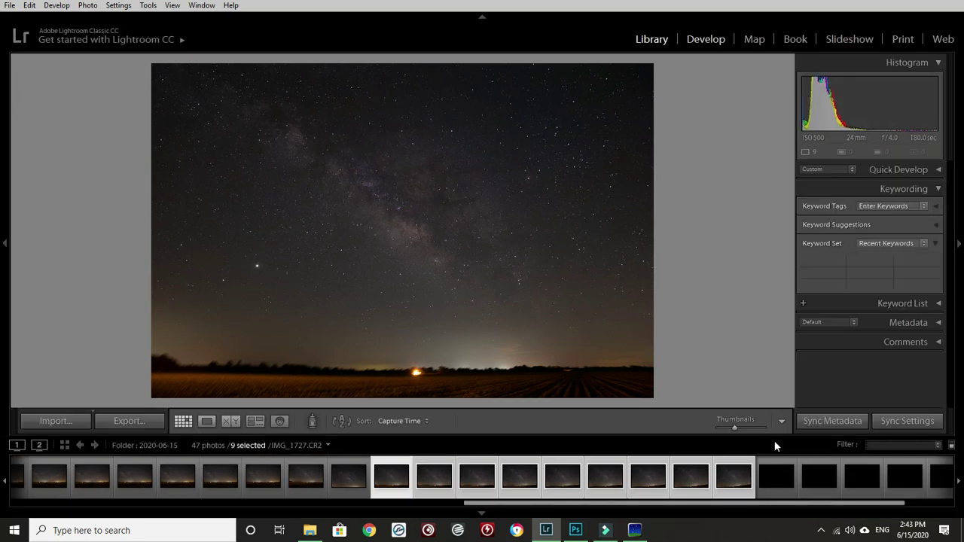
pyautogui.press('d')
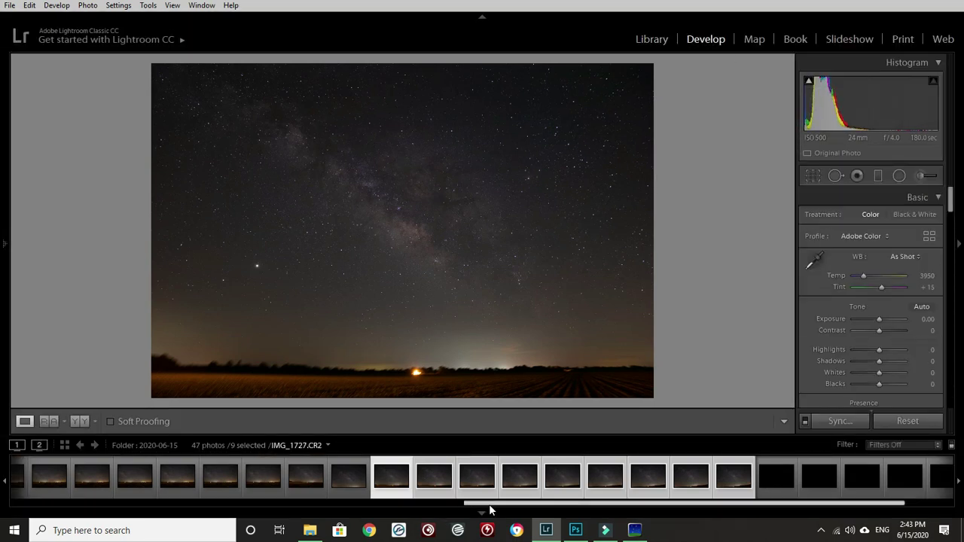
pyautogui.moveTo(490, 507); pyautogui.dragTo(539, 508)
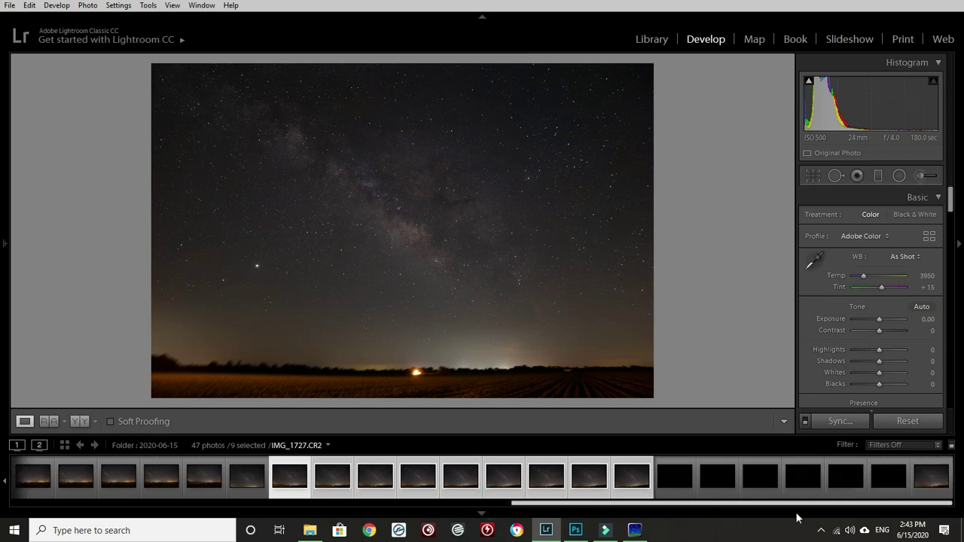
pyautogui.click(928, 479)
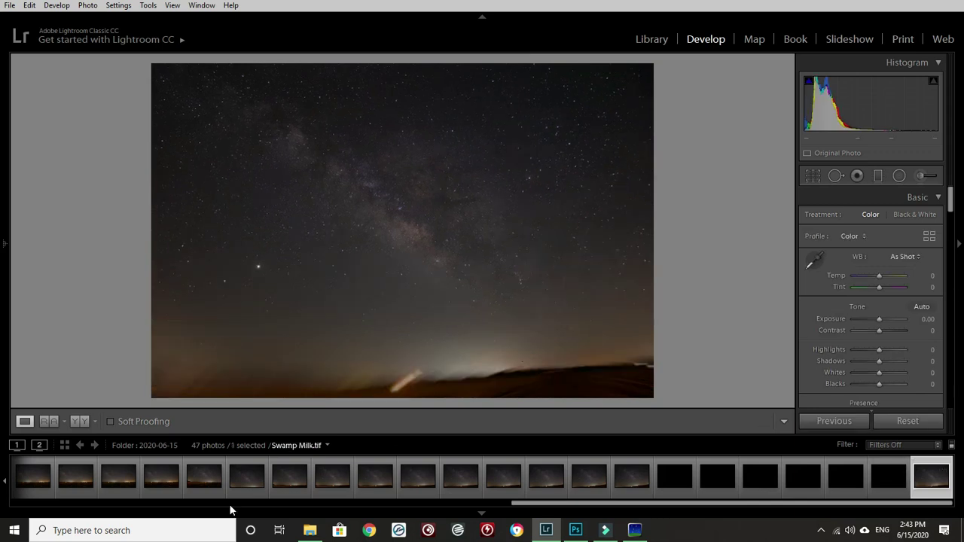
pyautogui.click(461, 479)
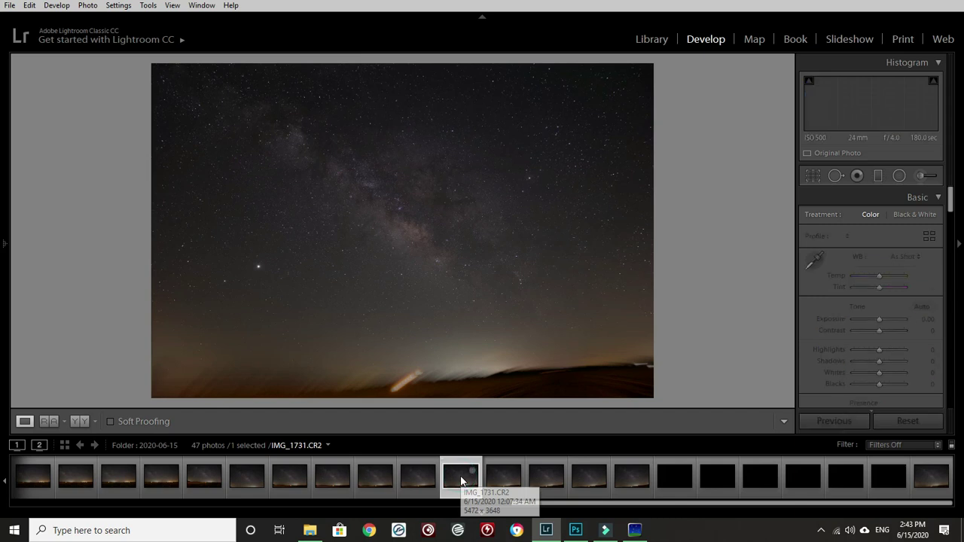
pyautogui.click(477, 172)
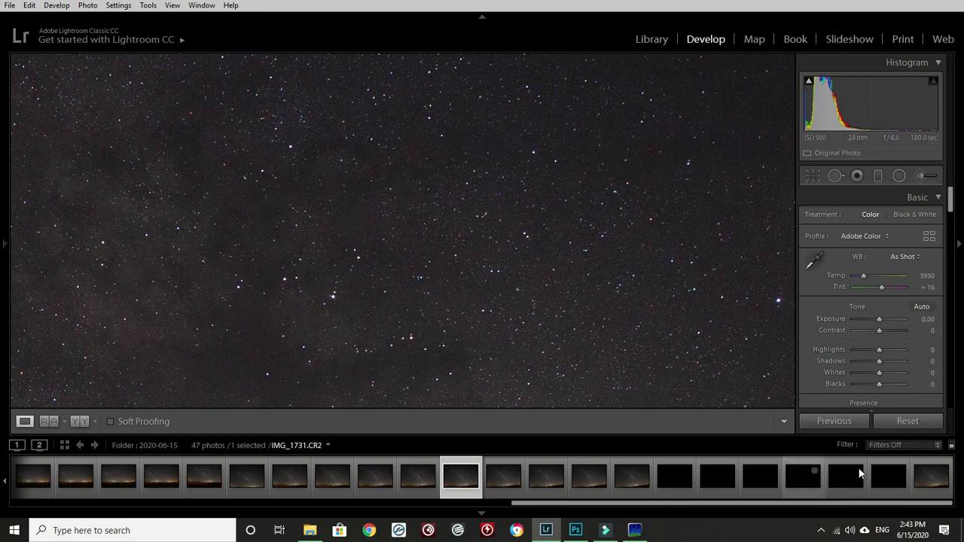
# - Compare Swamp Milk.tif with IMG_1734 at 1:1, panning to a darker patch of sky
pyautogui.click(931, 479)
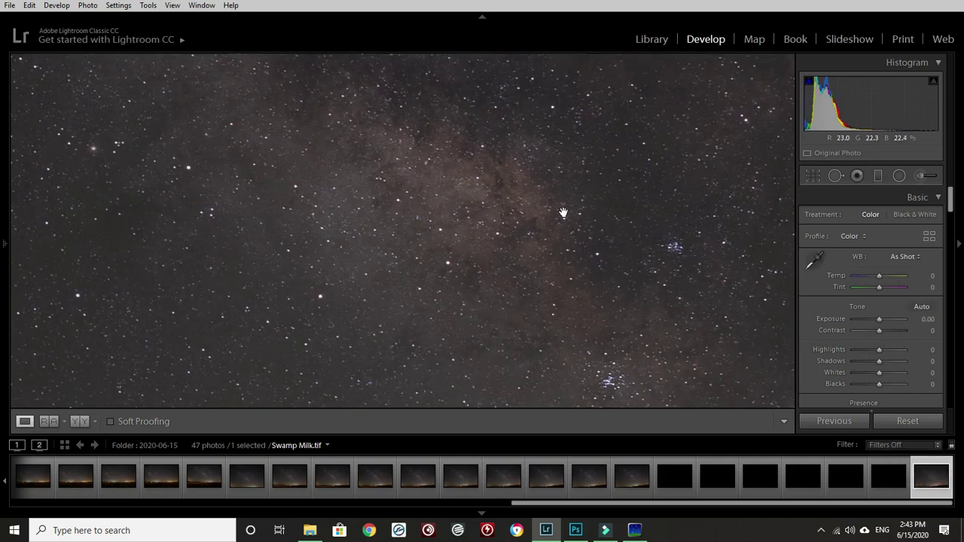
pyautogui.moveTo(632, 173); pyautogui.dragTo(419, 379)
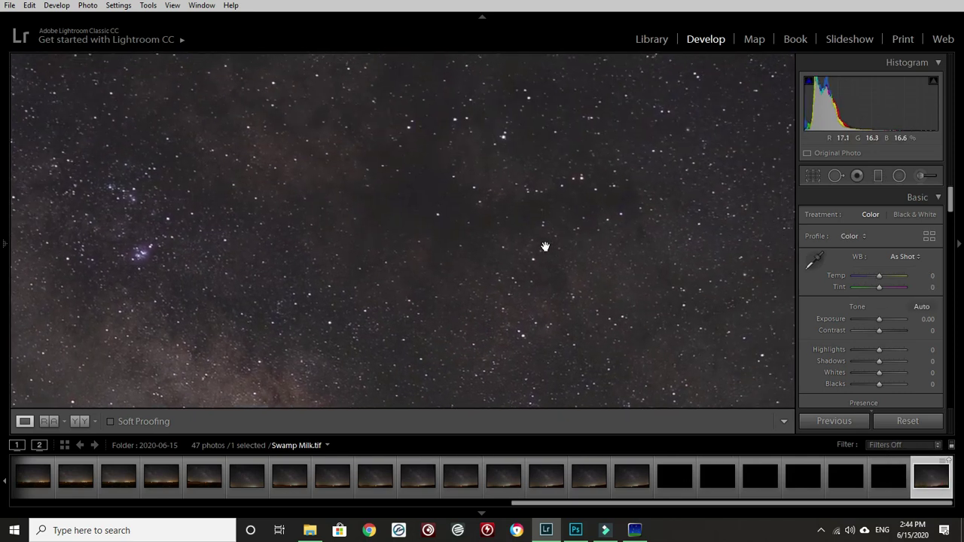
pyautogui.moveTo(545, 247); pyautogui.dragTo(465, 294)
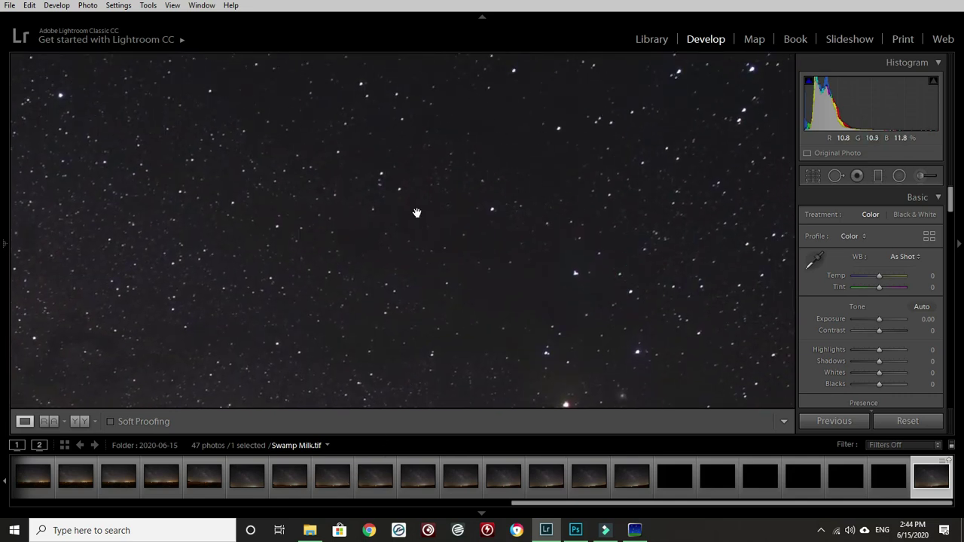
pyautogui.click(590, 477)
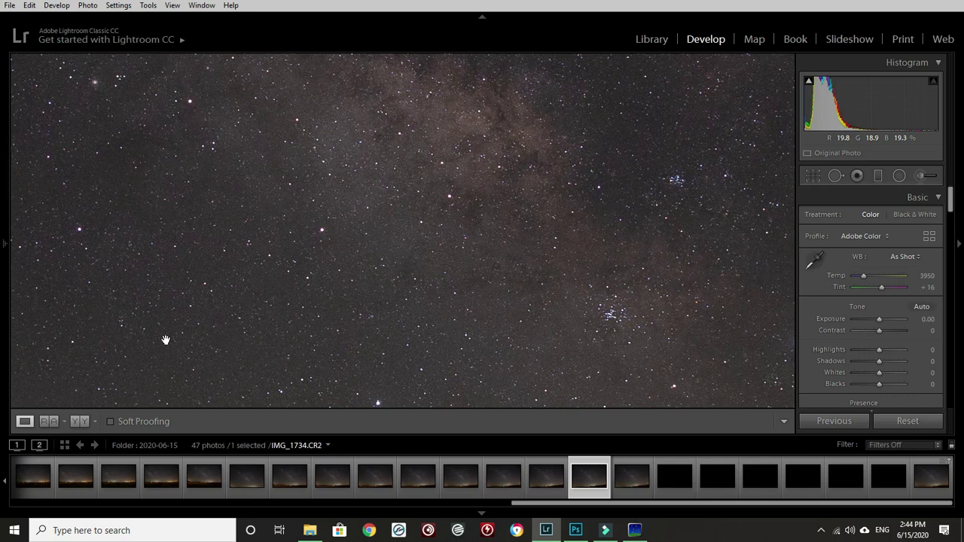
pyautogui.click(931, 479)
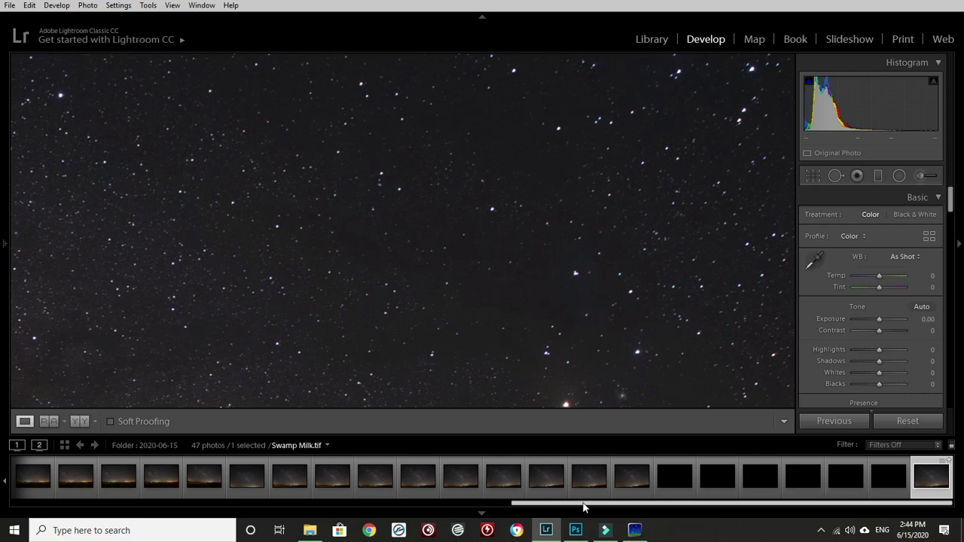
pyautogui.moveTo(585, 509); pyautogui.dragTo(164, 510)
# - Select IMG_1700 through IMG_1704 plus Swamp Milk.tif and open them as layers in Photoshop
pyautogui.click(168, 482)
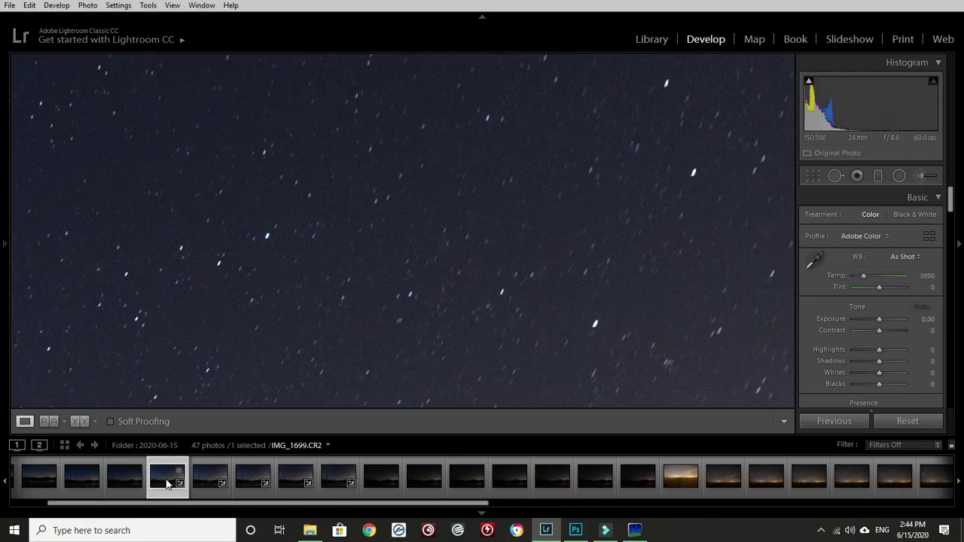
pyautogui.click(293, 308)
pyautogui.keyDown('shift'); pyautogui.click(340, 482); pyautogui.keyUp('shift')
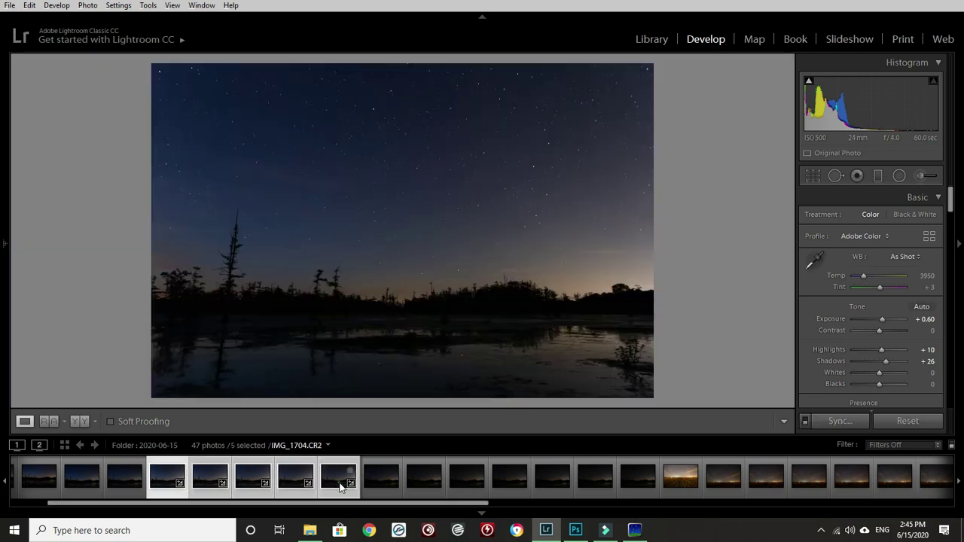
pyautogui.moveTo(366, 503); pyautogui.dragTo(809, 487)
pyautogui.scroll(-1, 809, 487)
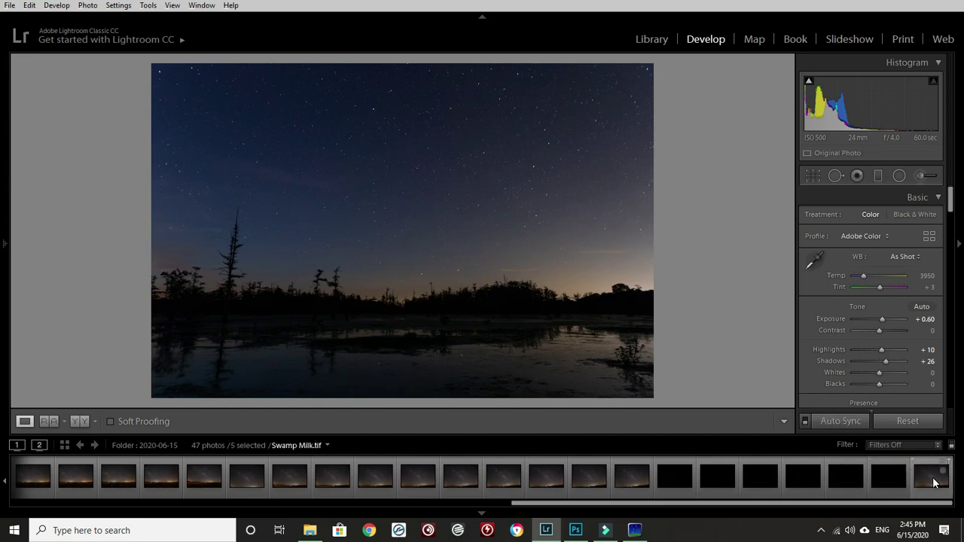
pyautogui.keyDown('ctrl'); pyautogui.click(932, 482); pyautogui.keyUp('ctrl')
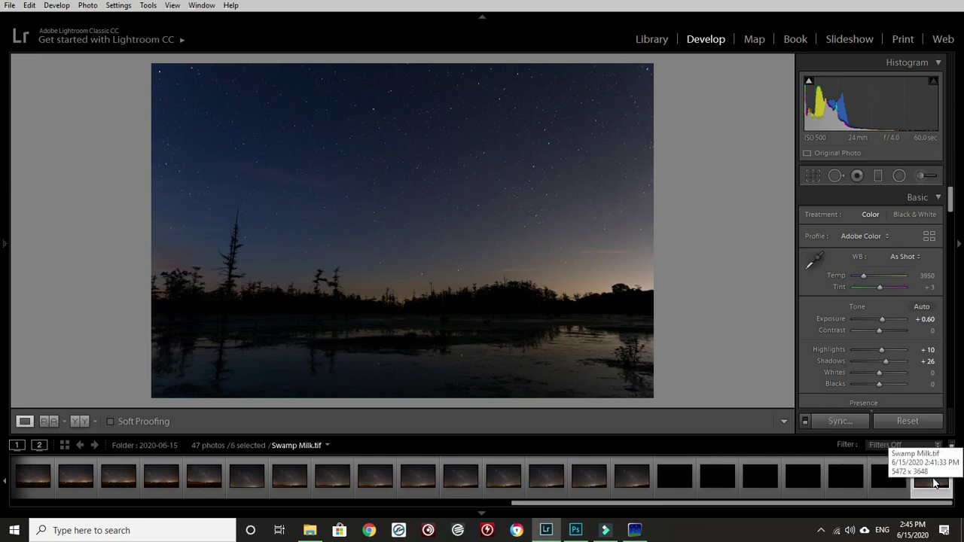
pyautogui.rightClick(934, 483)
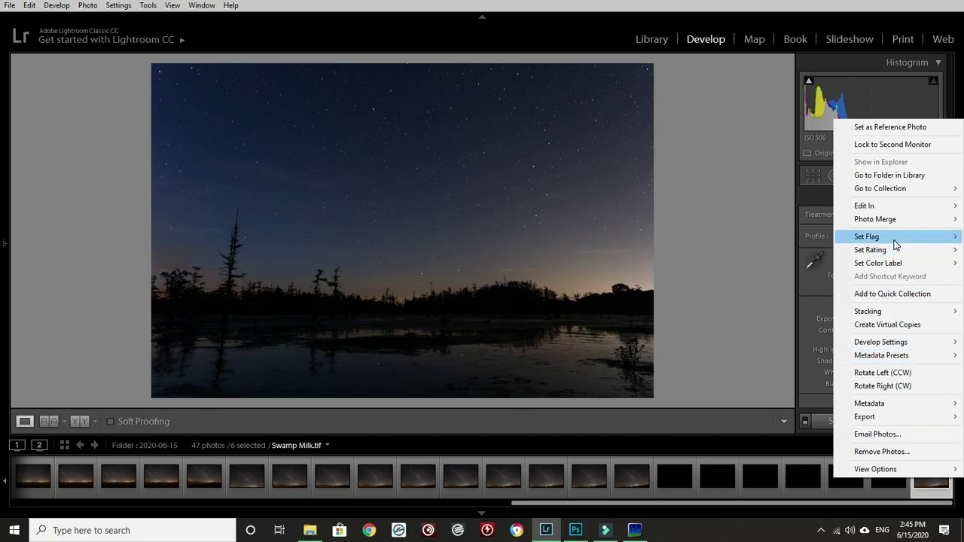
pyautogui.moveTo(893, 209)
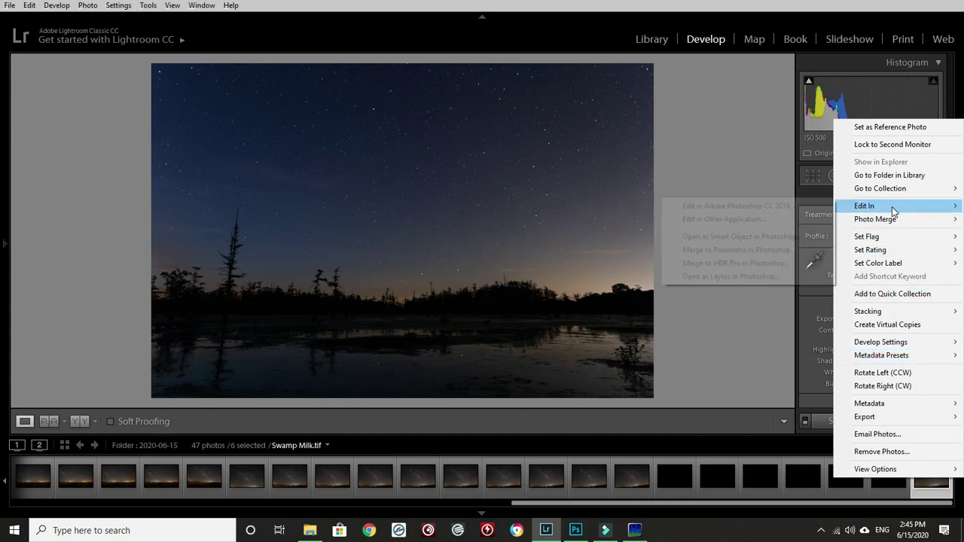
pyautogui.click(723, 276)
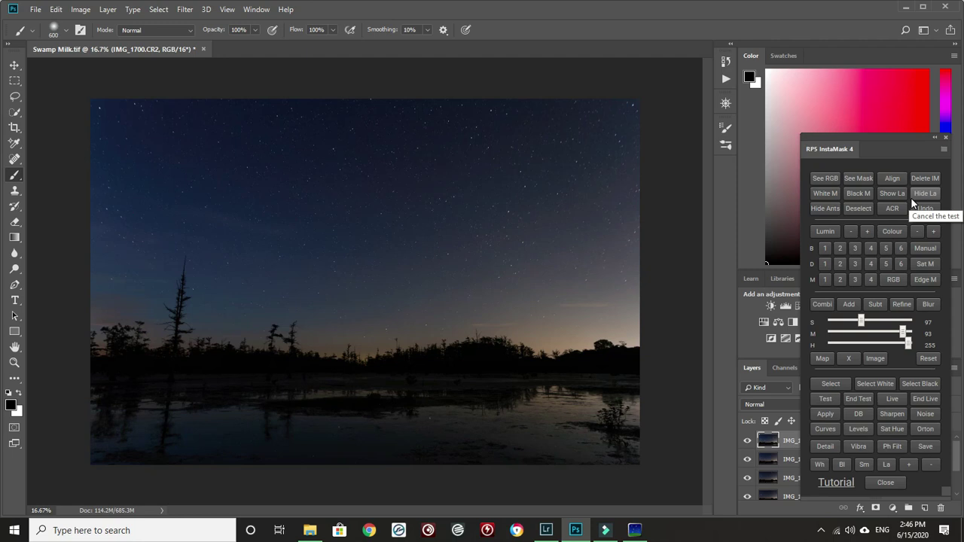
# - Close the RPS InstaMask 4 panel to reveal the Swamp Milk.tif layer stack
pyautogui.click(947, 138)
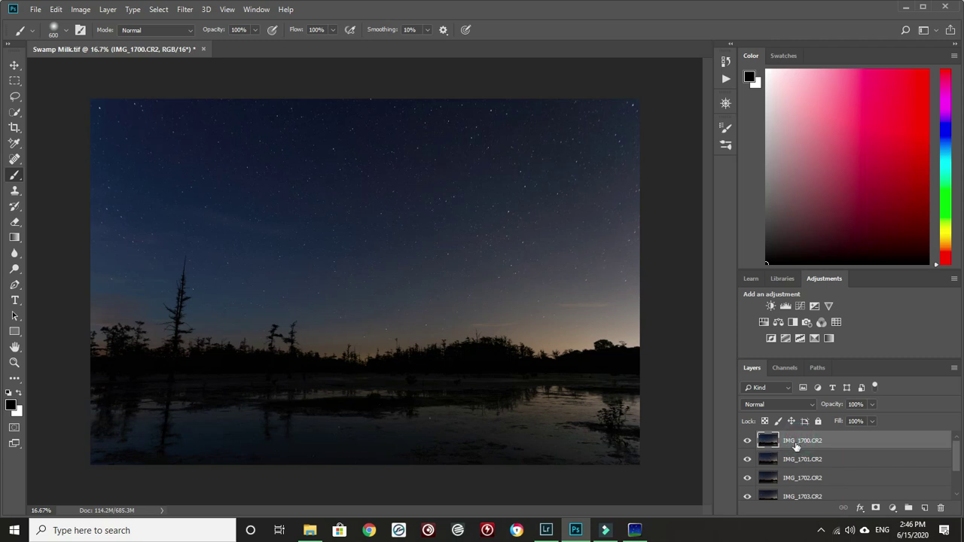
# - Group layers IMG_1700 through IMG_1704 into Group 1 and convert it to a smart object
pyautogui.scroll(-2, 796, 445)
pyautogui.keyDown('shift'); pyautogui.click(796, 475); pyautogui.keyUp('shift')
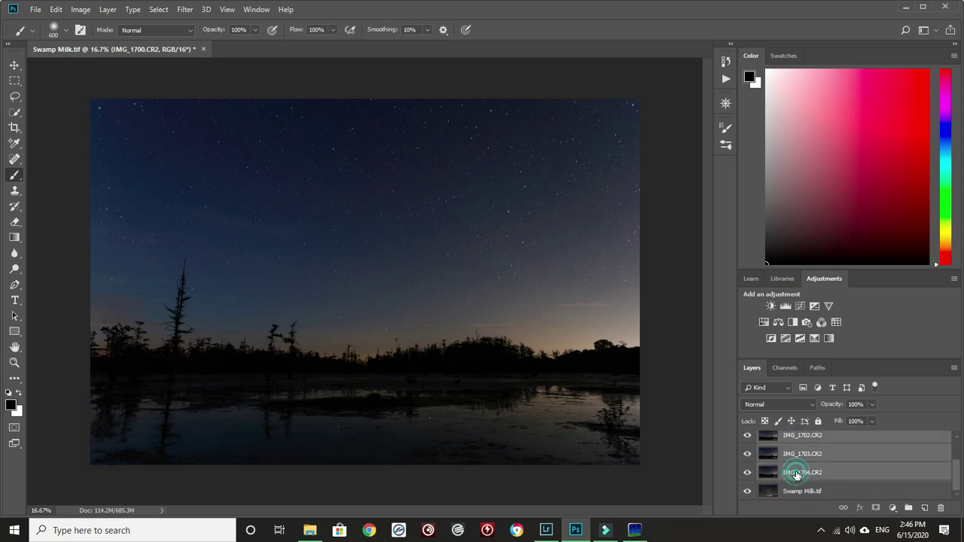
pyautogui.rightClick(796, 453)
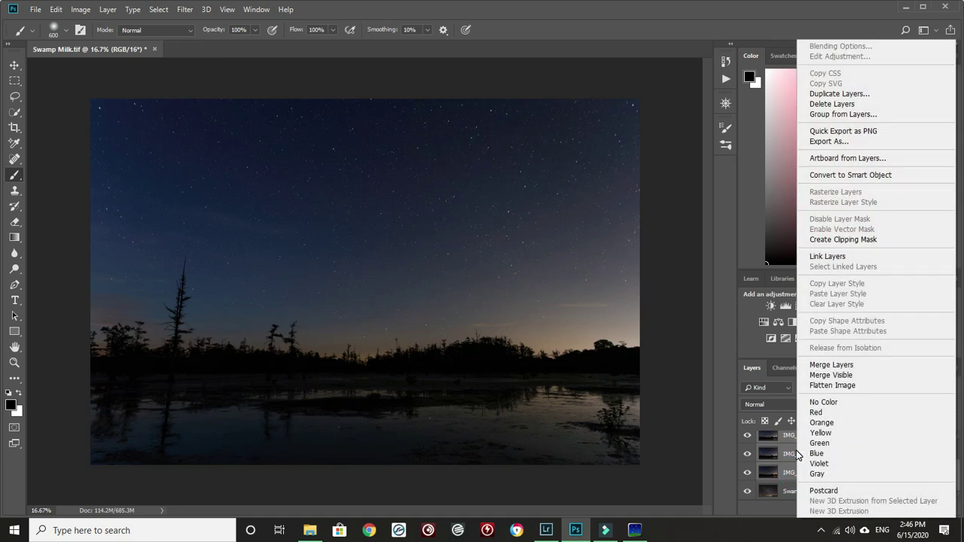
pyautogui.click(842, 114)
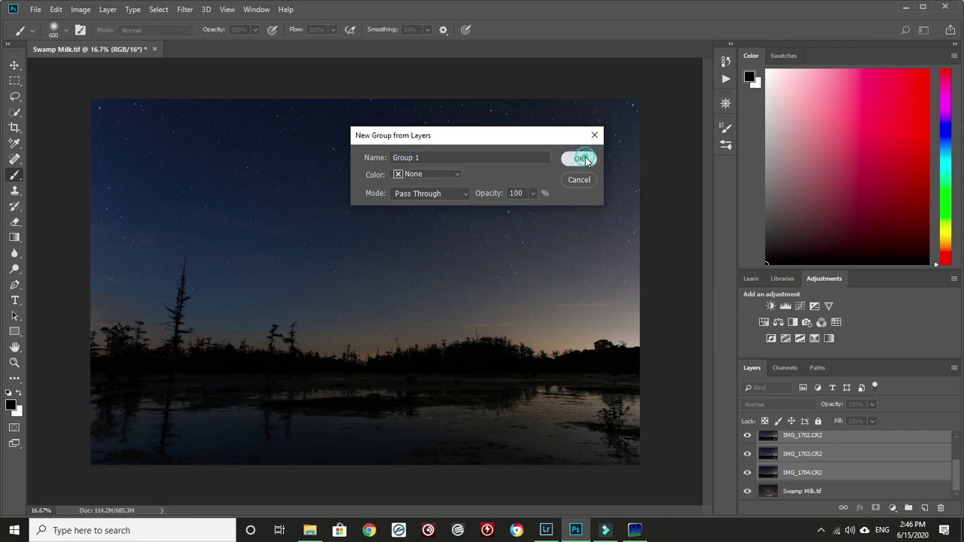
pyautogui.click(585, 157)
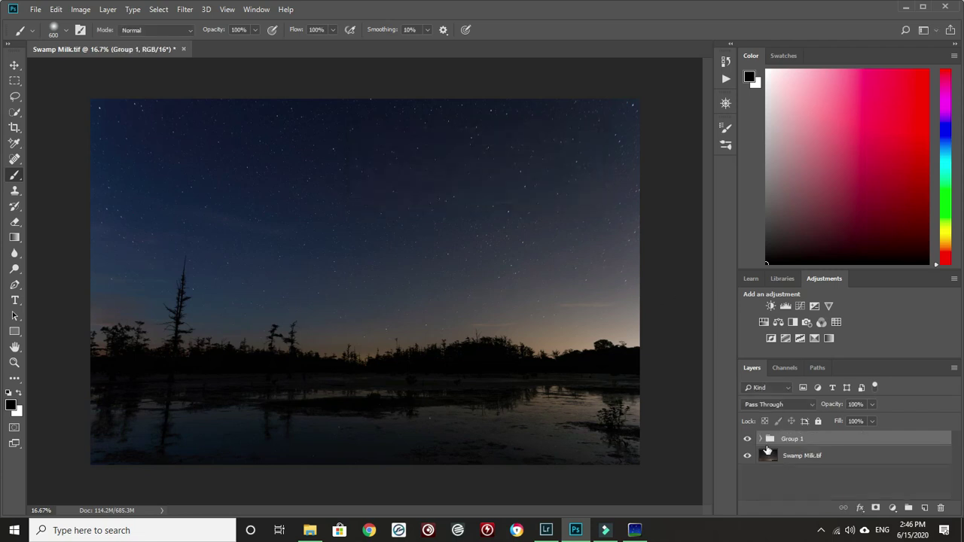
pyautogui.rightClick(785, 441)
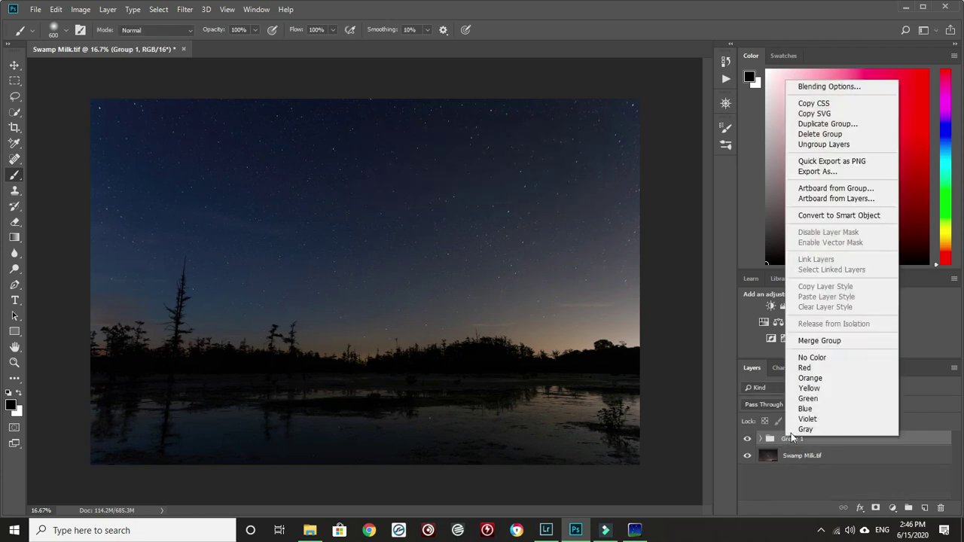
pyautogui.click(823, 216)
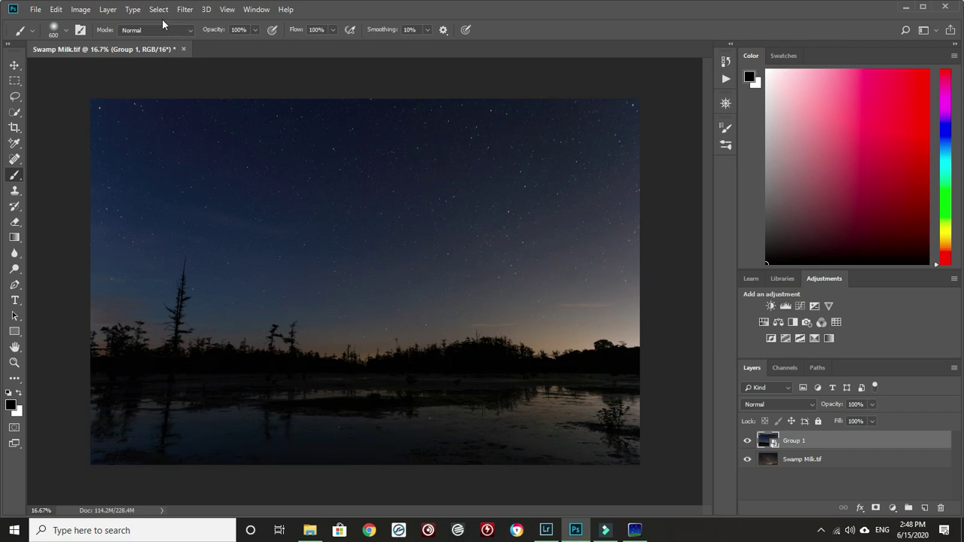
# - Set Group 1's smart object stack mode to Mean, then hide it to reveal Swamp Milk.tif
pyautogui.click(107, 10)
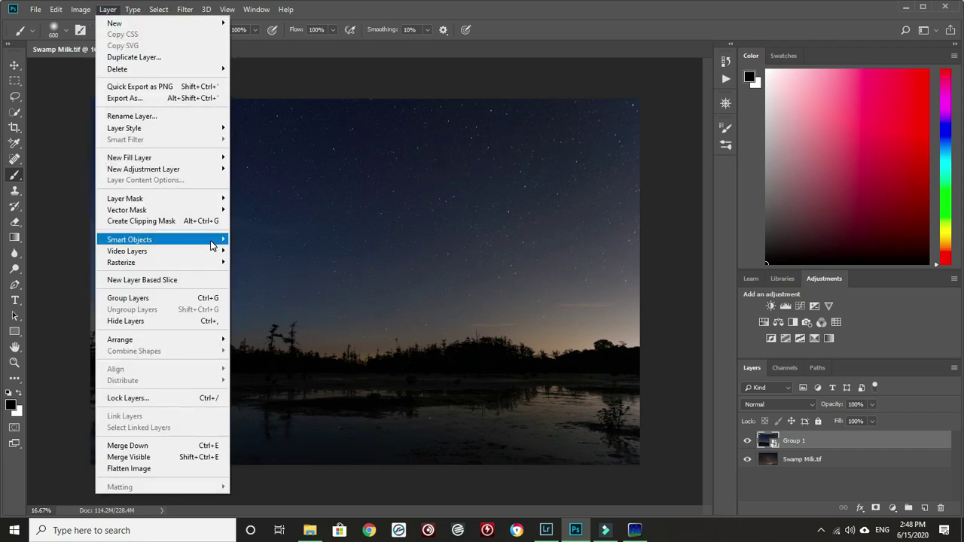
pyautogui.moveTo(212, 243)
pyautogui.moveTo(332, 422)
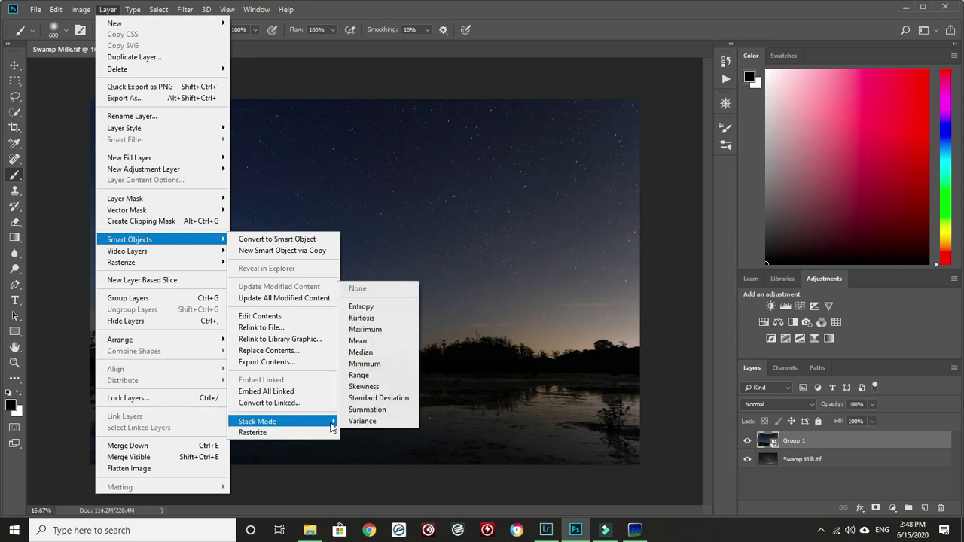
pyautogui.click(376, 343)
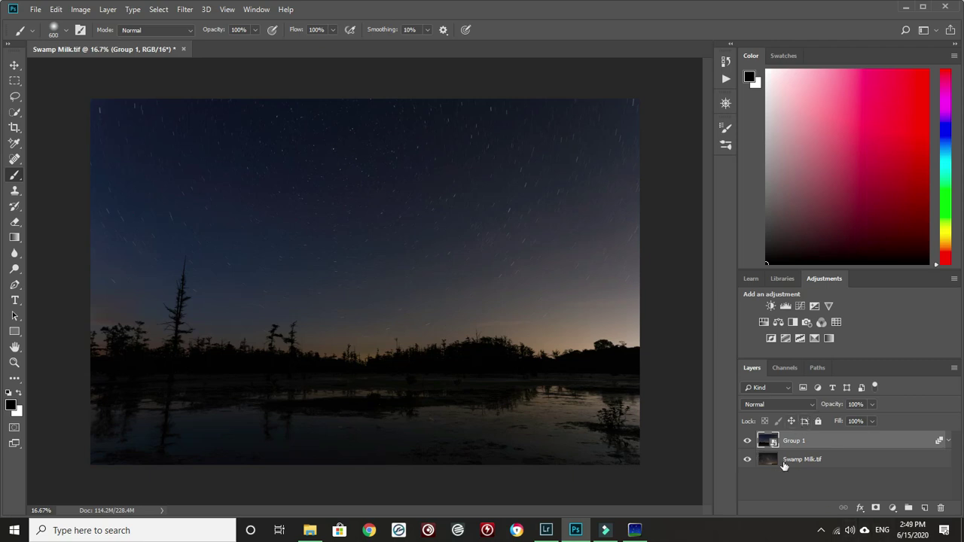
pyautogui.click(748, 444)
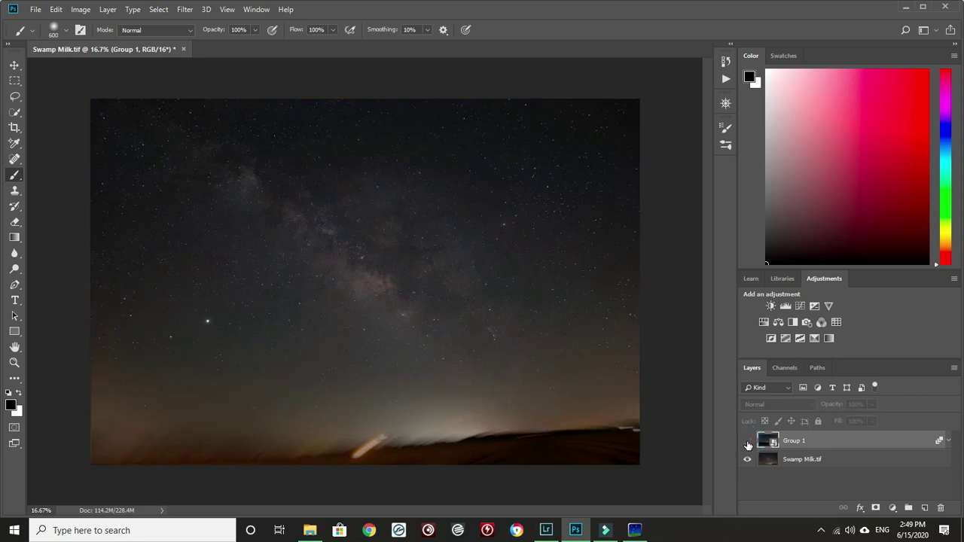
# - Show Group 1, move it below Swamp Milk.tif and duplicate it as Group 1 copy
pyautogui.click(747, 445)
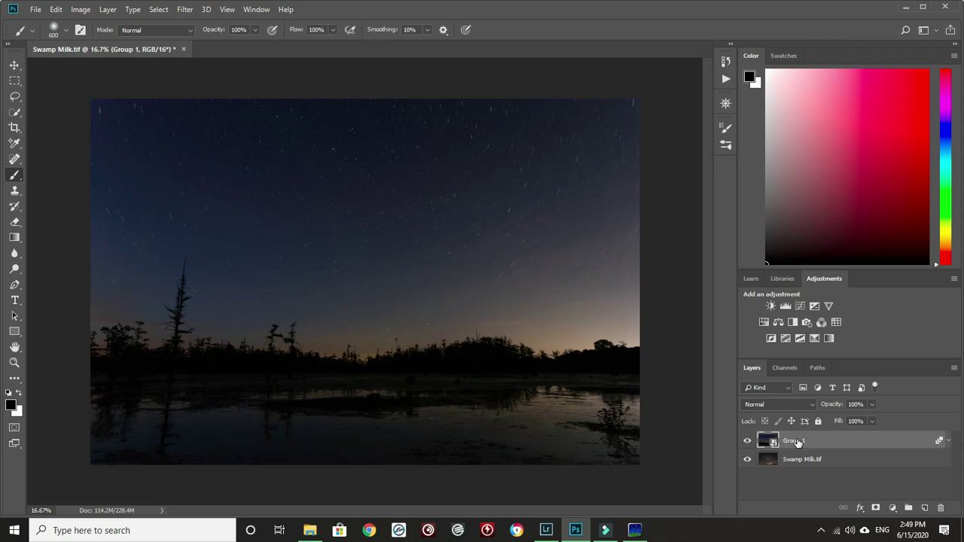
pyautogui.moveTo(796, 441); pyautogui.dragTo(800, 463)
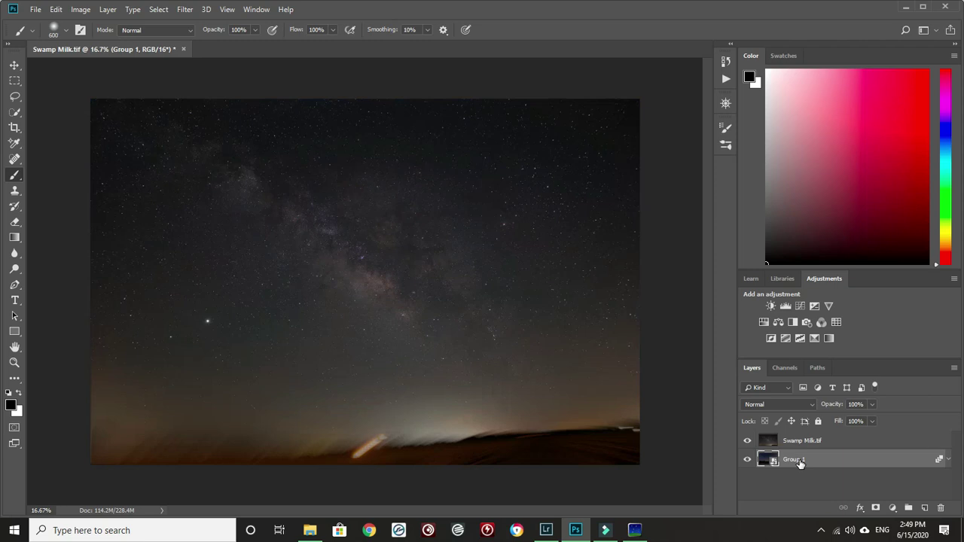
pyautogui.rightClick(801, 465)
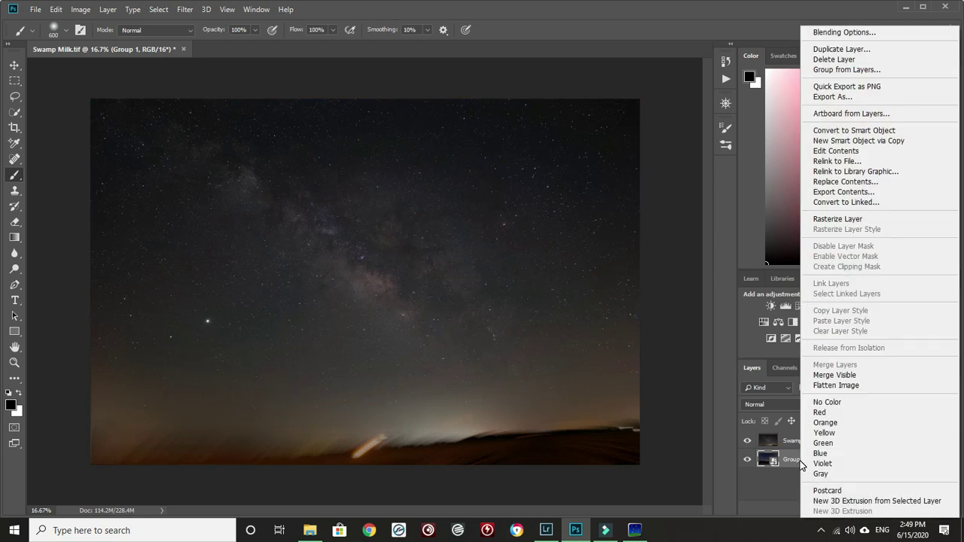
pyautogui.click(841, 49)
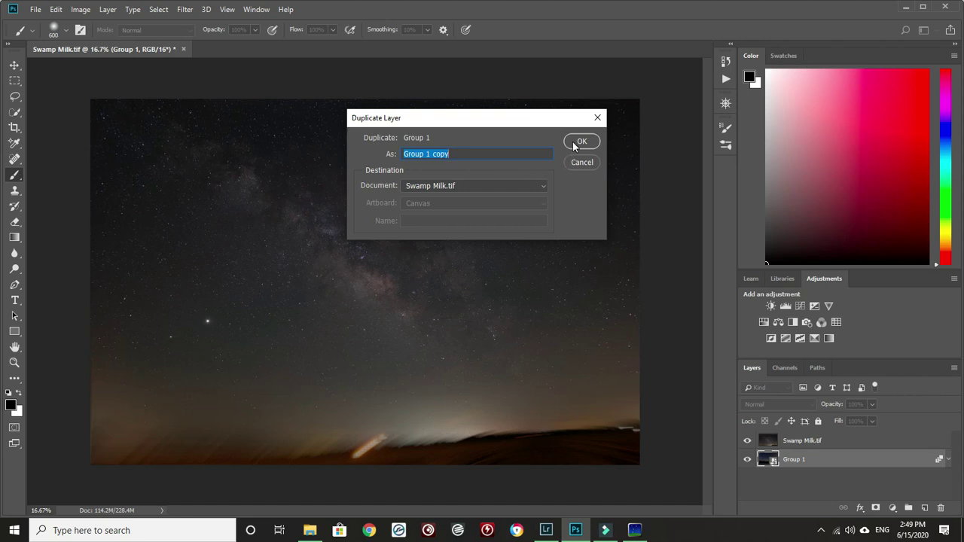
pyautogui.click(580, 142)
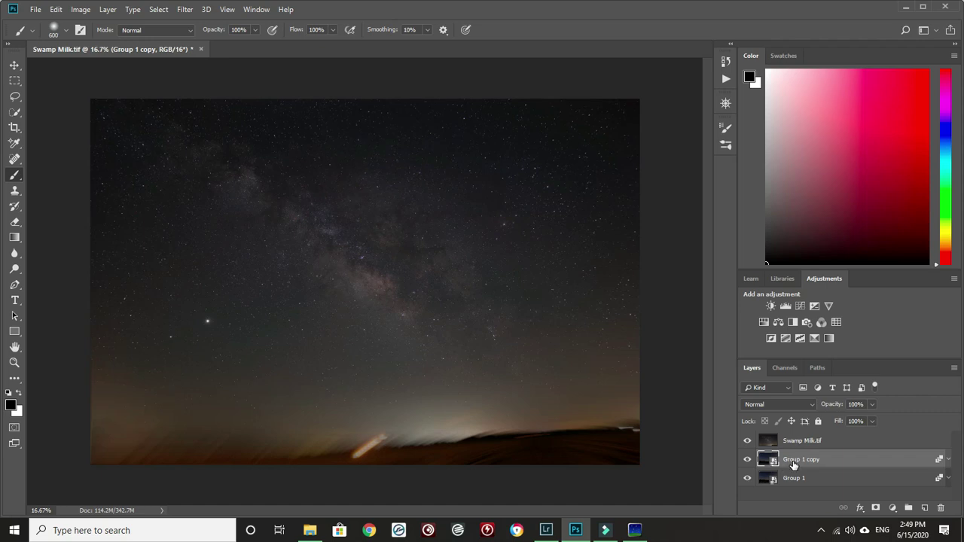
# - Move Group 1 copy above Swamp Milk.tif and toggle its visibility to compare
pyautogui.moveTo(792, 465); pyautogui.dragTo(800, 442)
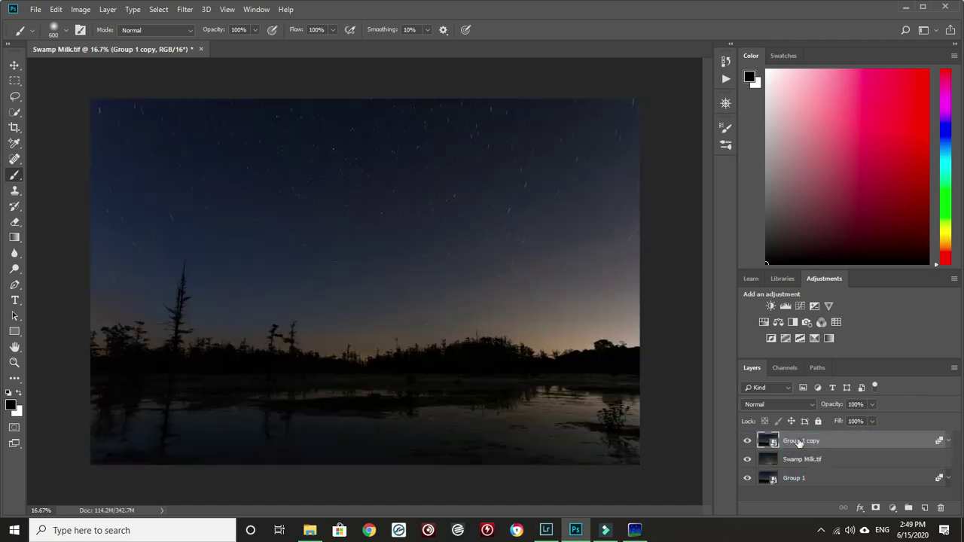
pyautogui.click(747, 442)
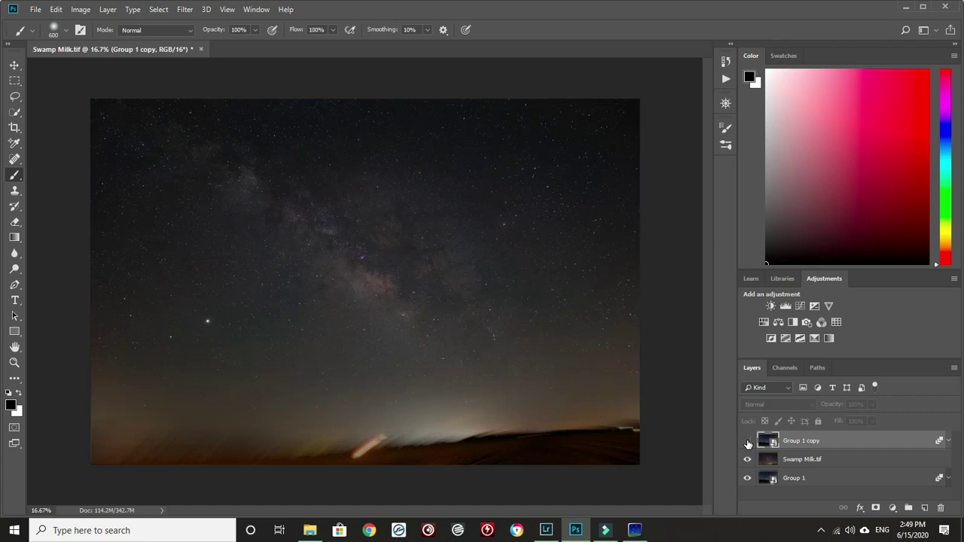
pyautogui.click(747, 442)
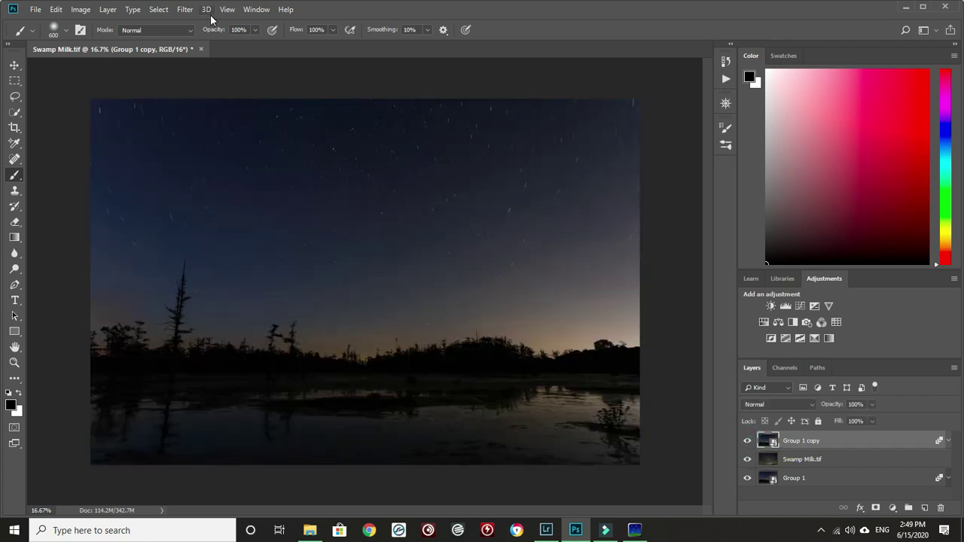
# - Open the RP5 InstaMask 4 panel and create a D-row 3 darks luminosity mask
pyautogui.click(250, 11)
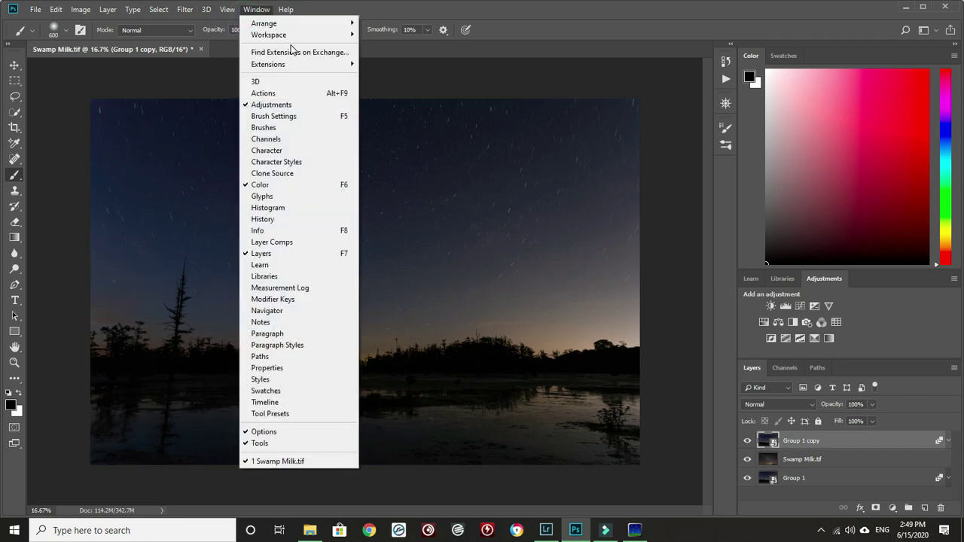
pyautogui.moveTo(308, 70)
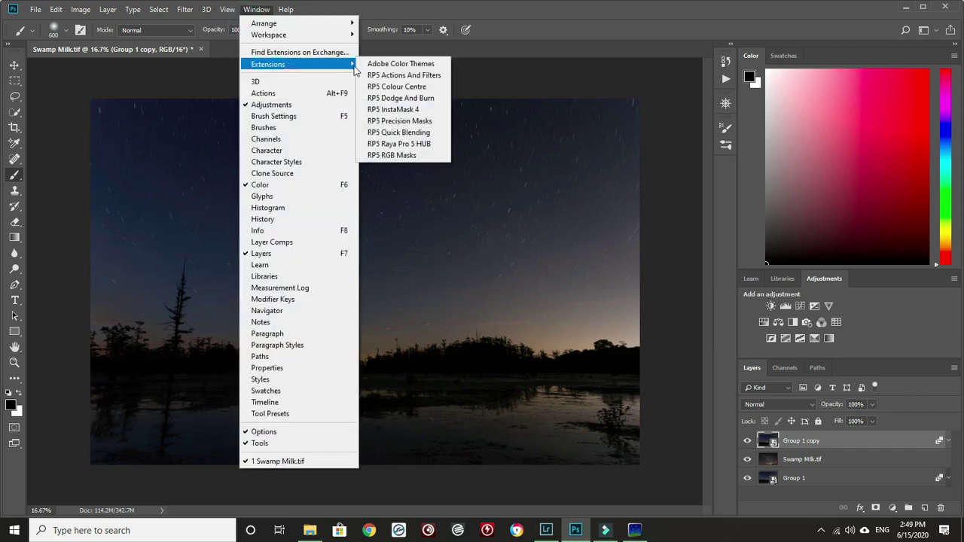
pyautogui.click(398, 114)
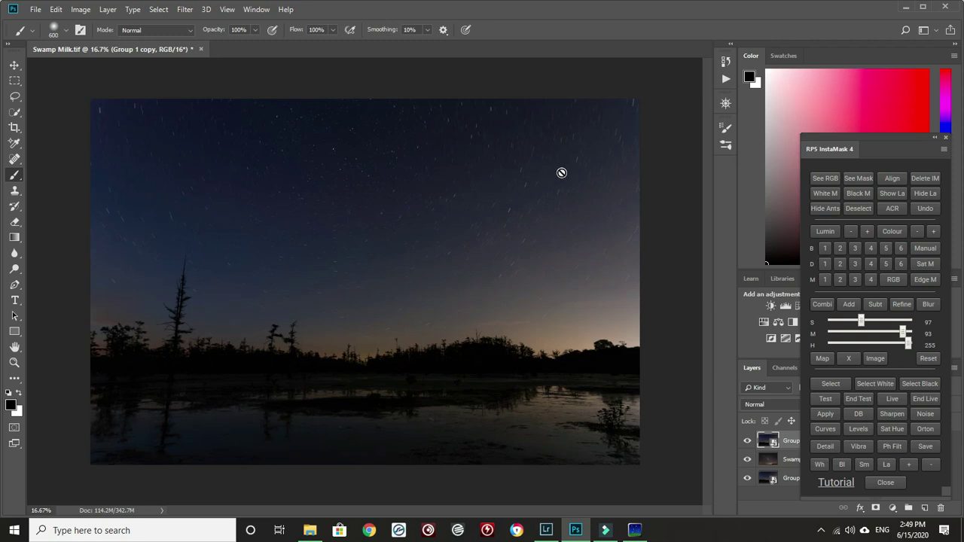
pyautogui.moveTo(879, 146); pyautogui.dragTo(775, 136)
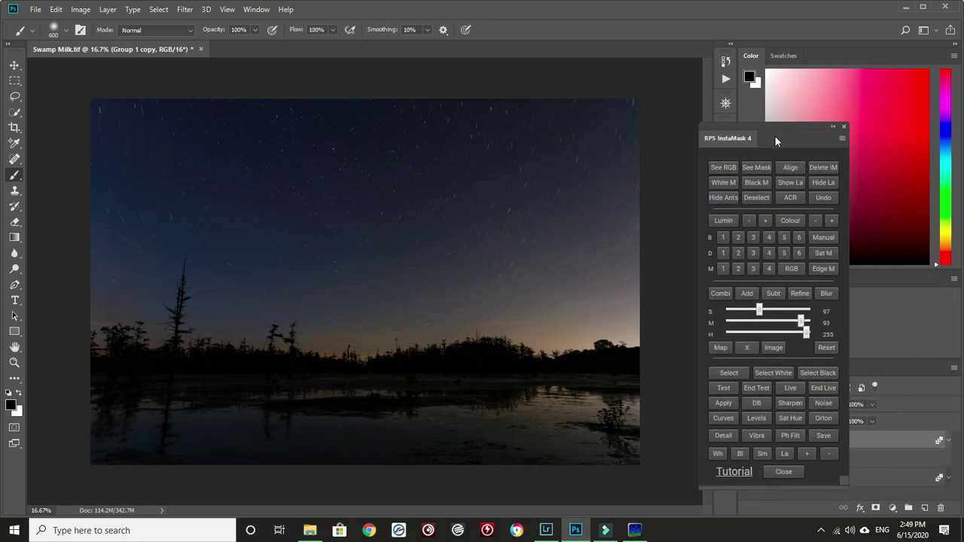
pyautogui.click(752, 254)
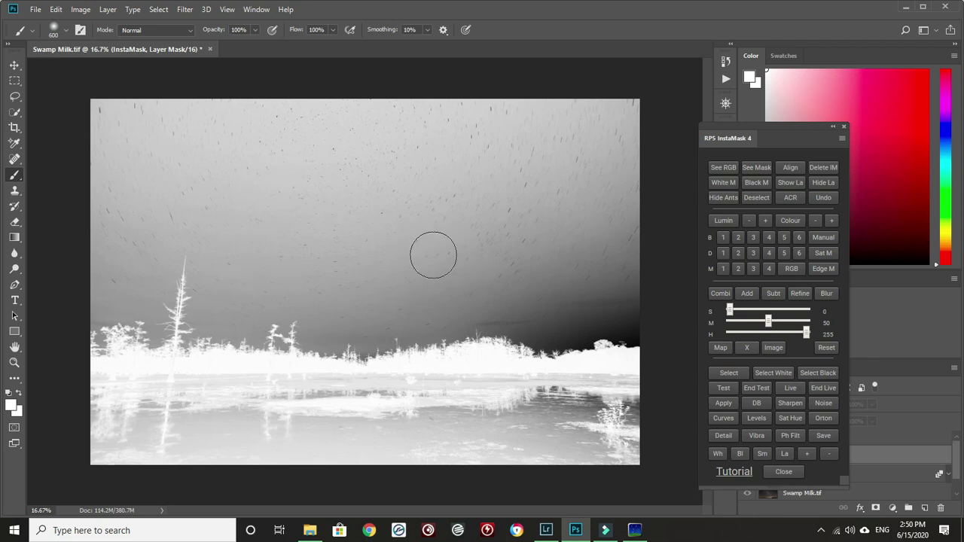
# - Set the InstaMask S slider to 162 and M slider to 78 so the sky turns black
pyautogui.moveTo(731, 314); pyautogui.dragTo(758, 312)
pyautogui.moveTo(760, 312); pyautogui.dragTo(762, 312)
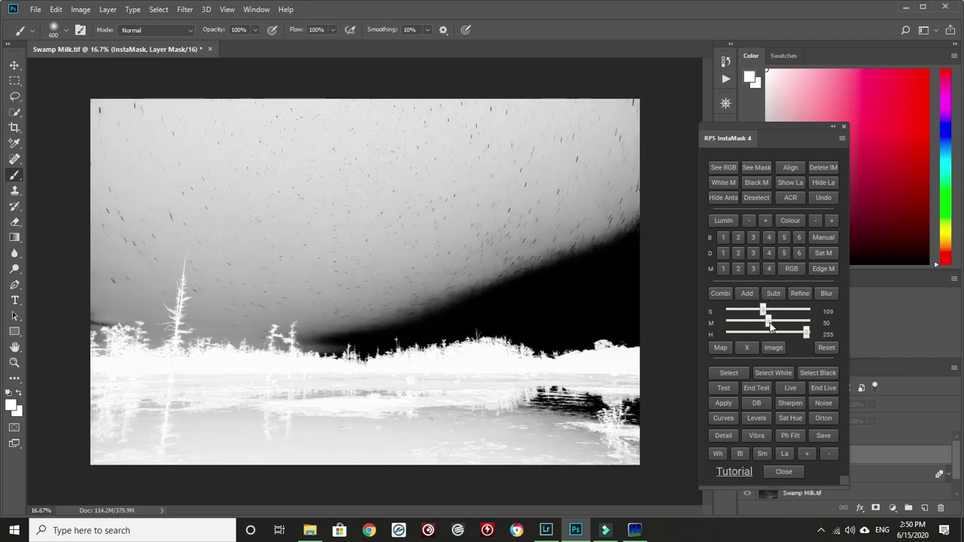
pyautogui.moveTo(769, 326); pyautogui.dragTo(777, 326)
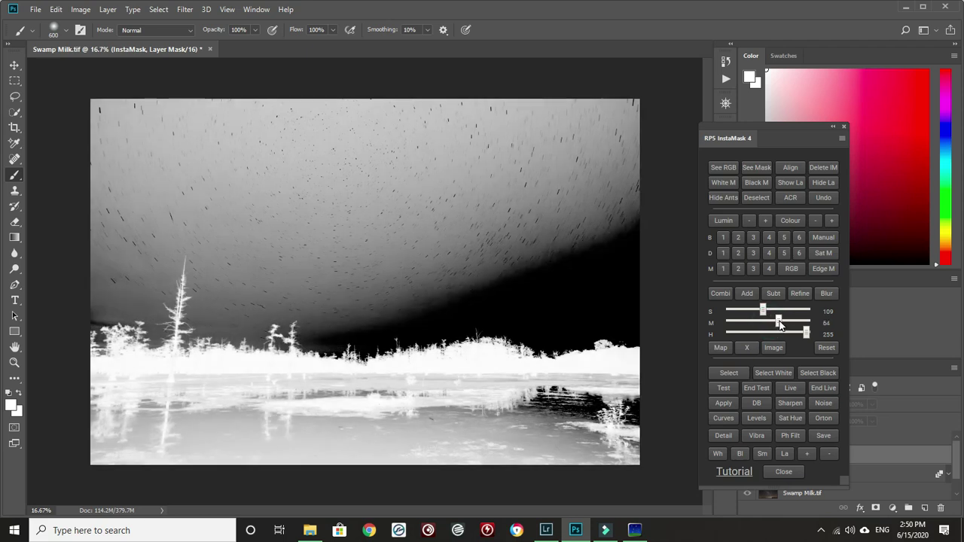
pyautogui.moveTo(779, 324); pyautogui.dragTo(770, 312)
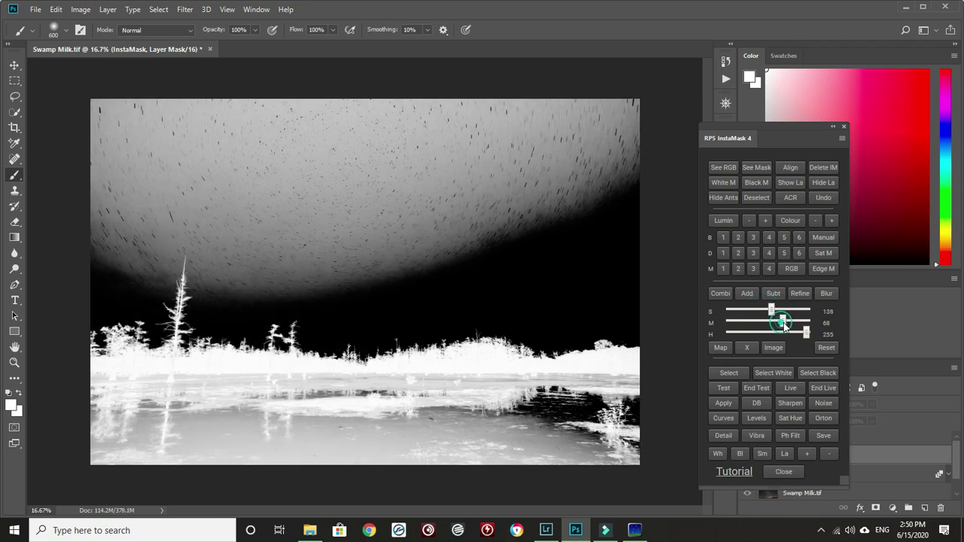
pyautogui.moveTo(783, 323); pyautogui.dragTo(786, 325)
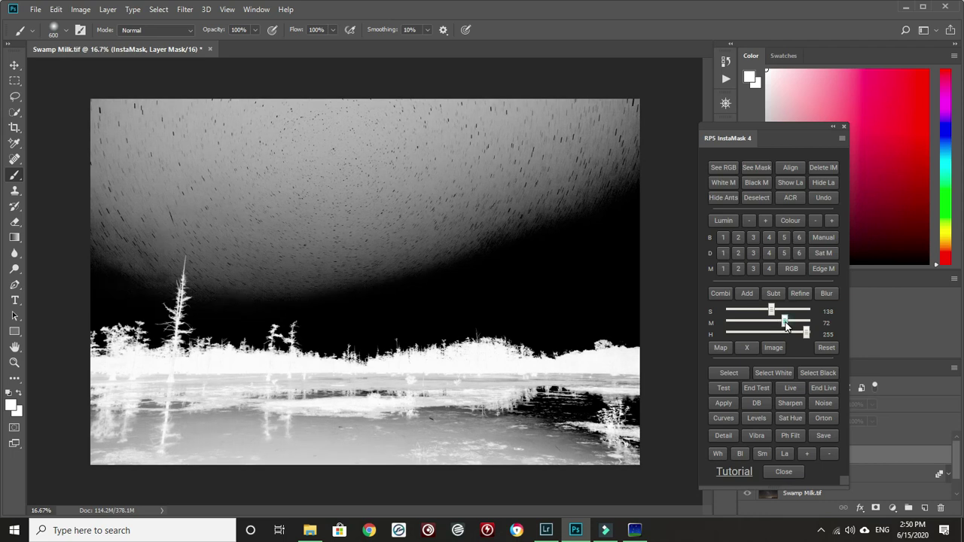
pyautogui.moveTo(786, 325); pyautogui.dragTo(790, 325)
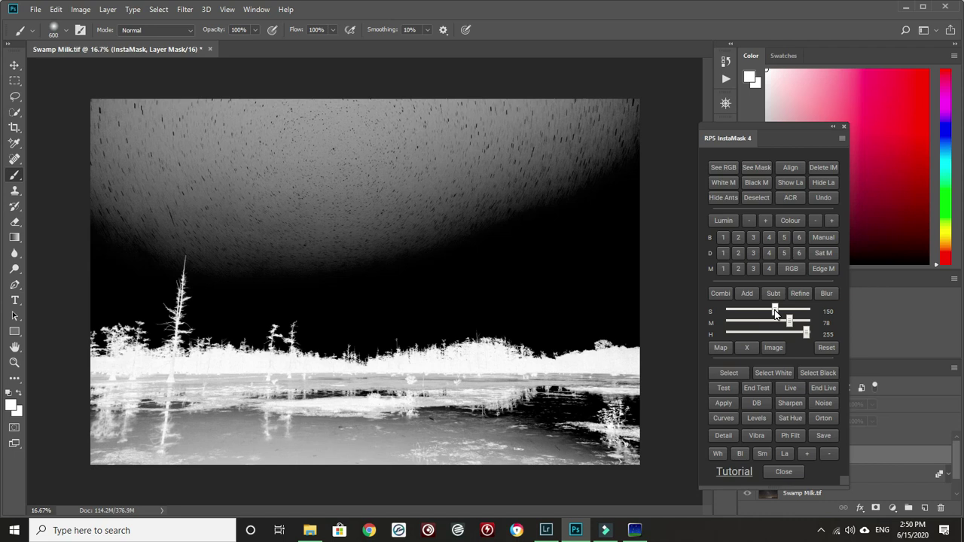
pyautogui.click(776, 312)
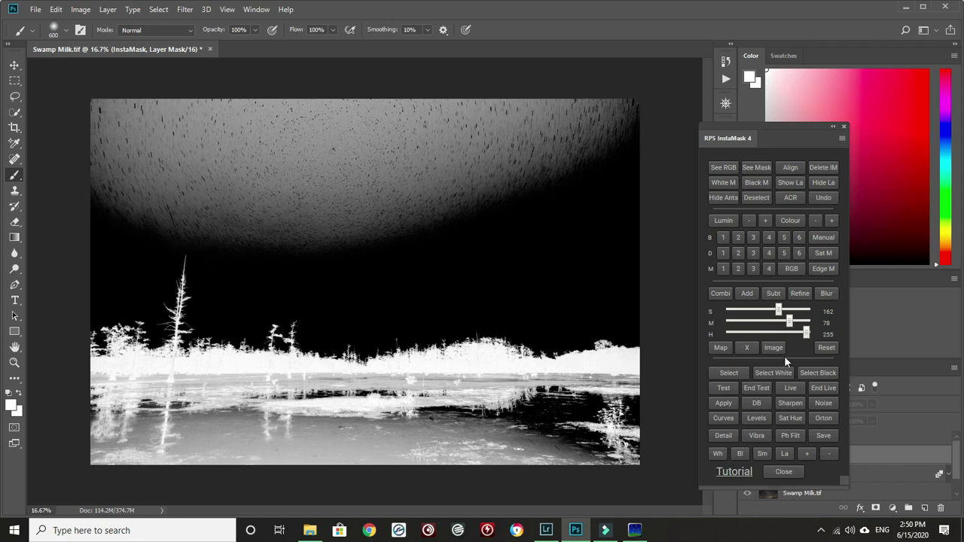
# - Load the InstaMask mask as a selection and add a black layer mask to Group 1 copy
pyautogui.click(730, 371)
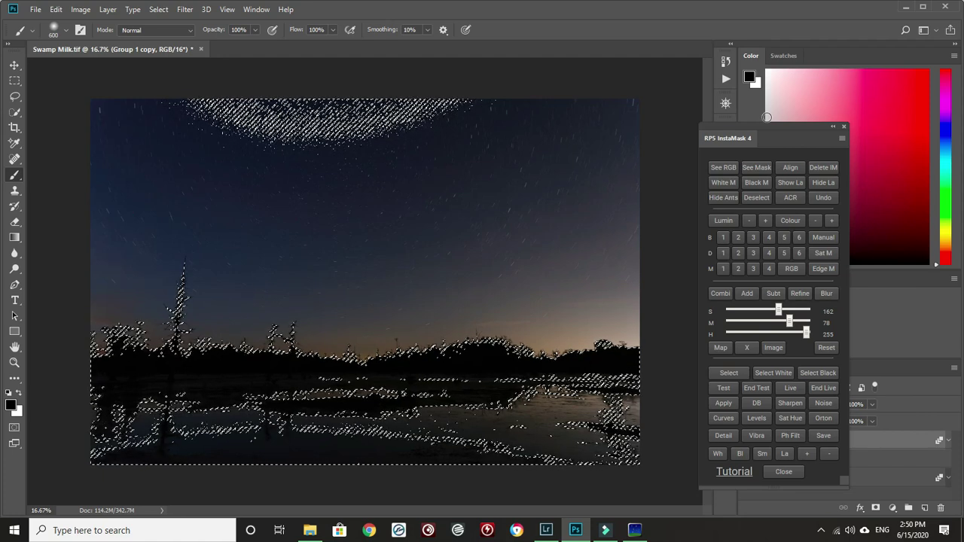
pyautogui.click(757, 182)
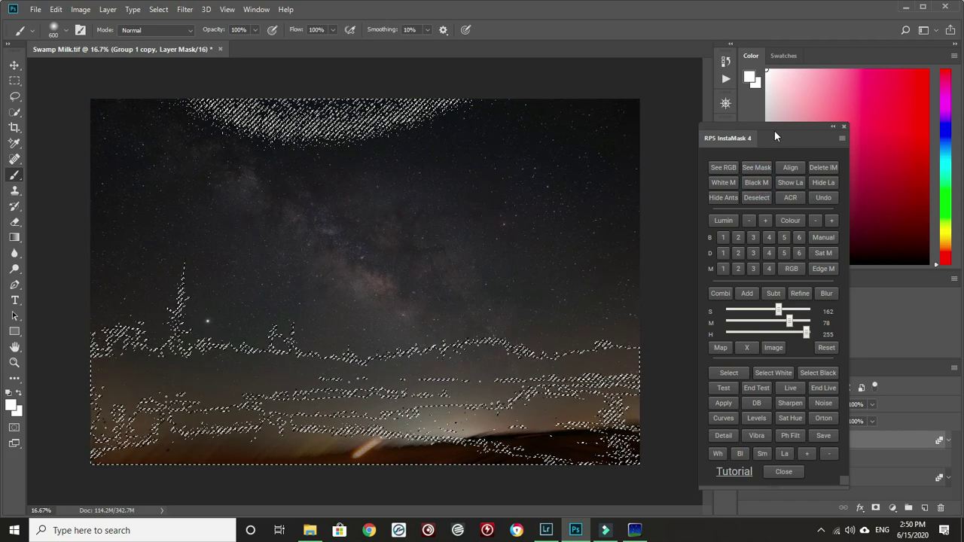
pyautogui.moveTo(788, 137); pyautogui.dragTo(572, 148)
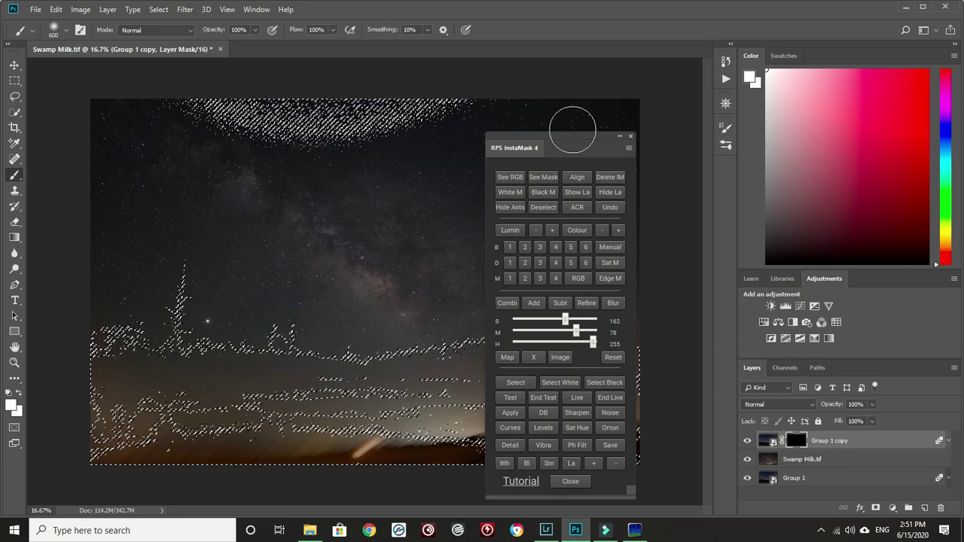
# - Hide Swamp Milk.tif and Group 1 so Group 1 copy is viewed alone
pyautogui.click(746, 459)
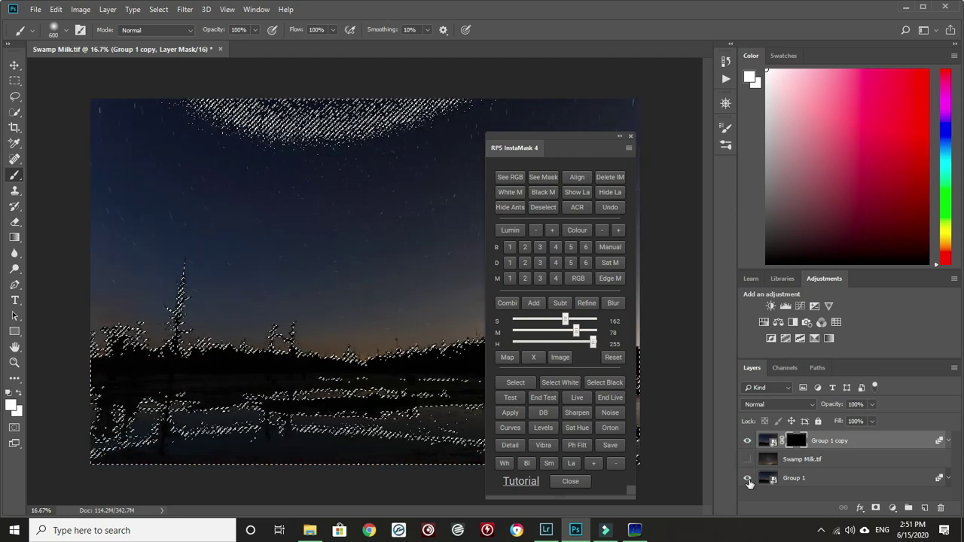
pyautogui.click(747, 478)
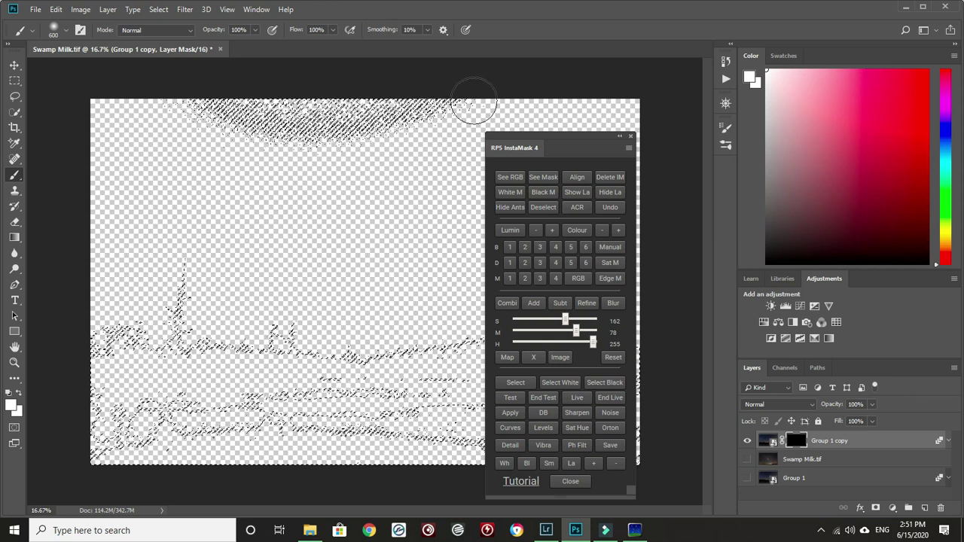
pyautogui.moveTo(589, 155); pyautogui.dragTo(779, 162)
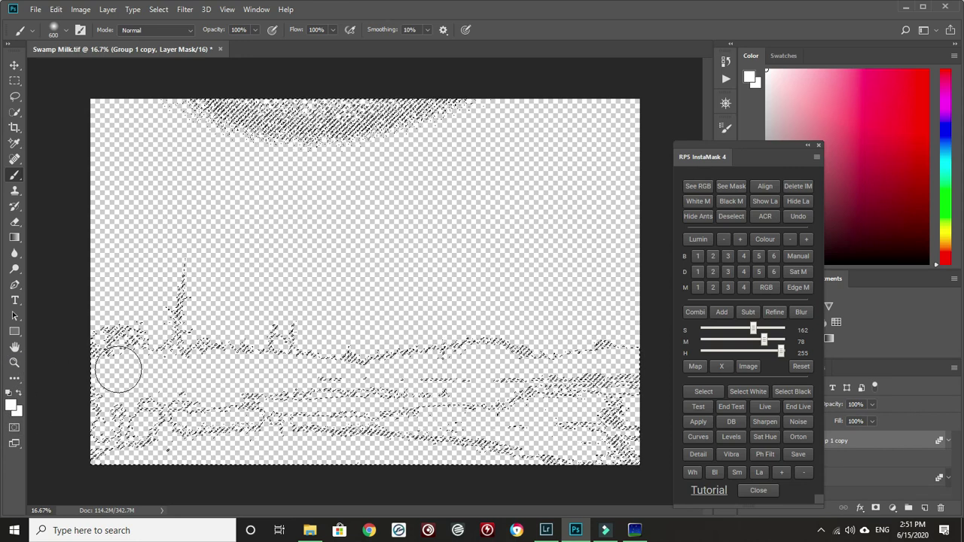
# - Paint white on the mask over the tall tree, treeline and water, then deselect
pyautogui.moveTo(97, 355); pyautogui.dragTo(126, 331)
pyautogui.moveTo(174, 298)
pyautogui.mouseDown()
pyautogui.moveTo(177, 359)
pyautogui.moveTo(186, 293)
pyautogui.moveTo(172, 340)
pyautogui.moveTo(205, 332)
pyautogui.moveTo(268, 341)
pyautogui.moveTo(155, 348)
pyautogui.mouseUp()
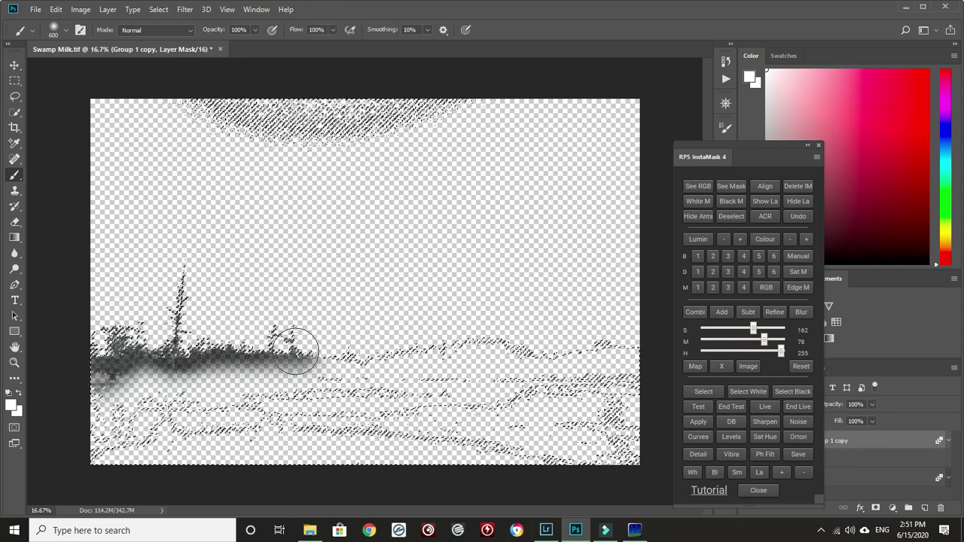
pyautogui.moveTo(66, 376)
pyautogui.mouseDown()
pyautogui.moveTo(162, 410)
pyautogui.moveTo(256, 406)
pyautogui.moveTo(158, 377)
pyautogui.moveTo(219, 391)
pyautogui.moveTo(284, 373)
pyautogui.moveTo(264, 342)
pyautogui.moveTo(331, 336)
pyautogui.moveTo(429, 347)
pyautogui.moveTo(281, 369)
pyautogui.moveTo(645, 340)
pyautogui.moveTo(345, 388)
pyautogui.moveTo(391, 384)
pyautogui.moveTo(135, 407)
pyautogui.mouseUp()
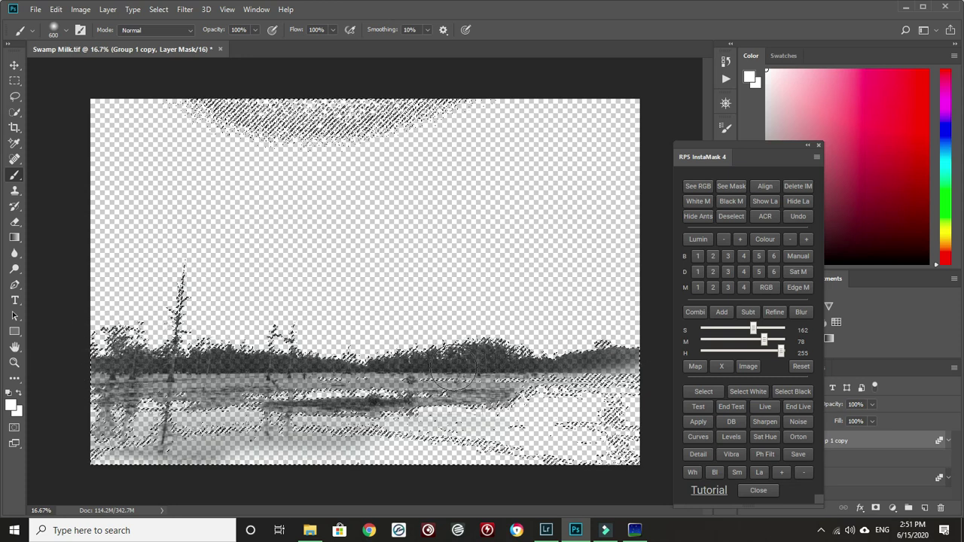
pyautogui.moveTo(452, 369)
pyautogui.mouseDown()
pyautogui.moveTo(573, 404)
pyautogui.moveTo(375, 431)
pyautogui.moveTo(383, 440)
pyautogui.moveTo(493, 447)
pyautogui.moveTo(235, 446)
pyautogui.moveTo(47, 431)
pyautogui.mouseUp()
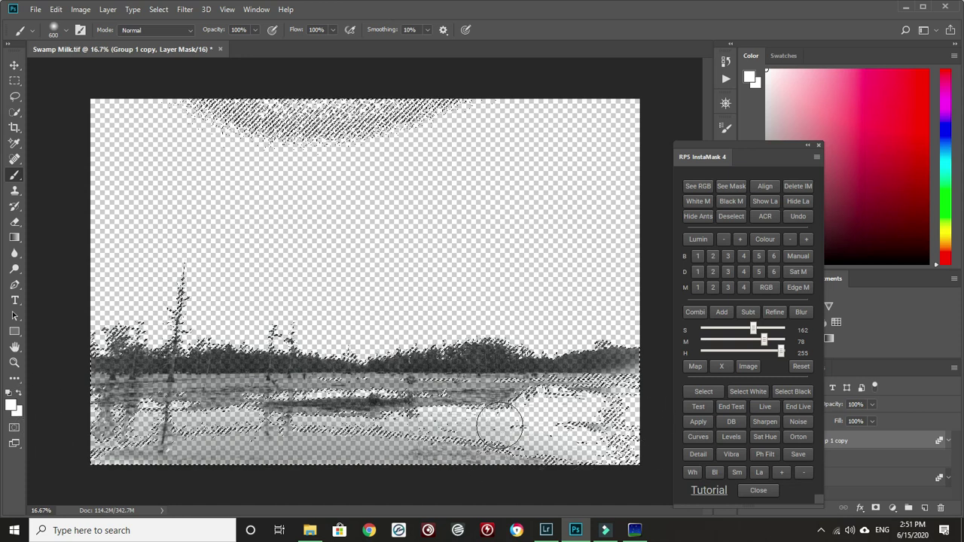
pyautogui.moveTo(499, 425)
pyautogui.mouseDown()
pyautogui.moveTo(594, 411)
pyautogui.moveTo(595, 442)
pyautogui.moveTo(609, 455)
pyautogui.moveTo(619, 414)
pyautogui.mouseUp()
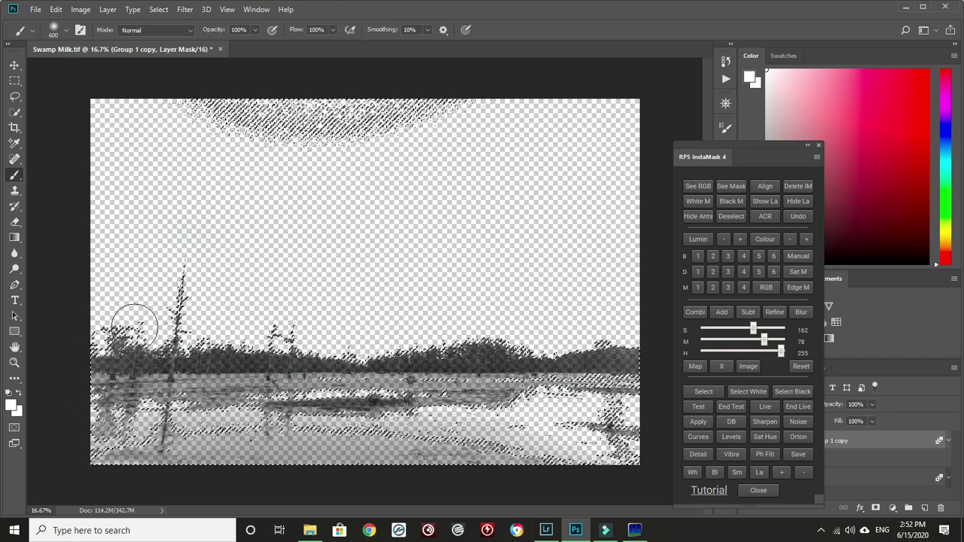
pyautogui.moveTo(164, 275)
pyautogui.mouseDown()
pyautogui.moveTo(169, 316)
pyautogui.moveTo(173, 297)
pyautogui.moveTo(181, 313)
pyautogui.moveTo(187, 304)
pyautogui.moveTo(256, 354)
pyautogui.moveTo(173, 376)
pyautogui.moveTo(354, 362)
pyautogui.moveTo(241, 392)
pyautogui.moveTo(422, 399)
pyautogui.moveTo(391, 377)
pyautogui.moveTo(450, 354)
pyautogui.moveTo(624, 355)
pyautogui.moveTo(603, 362)
pyautogui.moveTo(614, 365)
pyautogui.mouseUp()
pyautogui.moveTo(204, 393)
pyautogui.mouseDown()
pyautogui.moveTo(104, 387)
pyautogui.moveTo(168, 387)
pyautogui.moveTo(118, 323)
pyautogui.moveTo(74, 391)
pyautogui.moveTo(147, 309)
pyautogui.moveTo(122, 342)
pyautogui.moveTo(181, 331)
pyautogui.moveTo(90, 355)
pyautogui.moveTo(100, 375)
pyautogui.moveTo(459, 345)
pyautogui.moveTo(467, 362)
pyautogui.moveTo(552, 409)
pyautogui.moveTo(460, 421)
pyautogui.moveTo(595, 392)
pyautogui.moveTo(647, 403)
pyautogui.moveTo(316, 365)
pyautogui.moveTo(615, 348)
pyautogui.moveTo(243, 344)
pyautogui.moveTo(123, 301)
pyautogui.moveTo(97, 330)
pyautogui.moveTo(165, 353)
pyautogui.mouseUp()
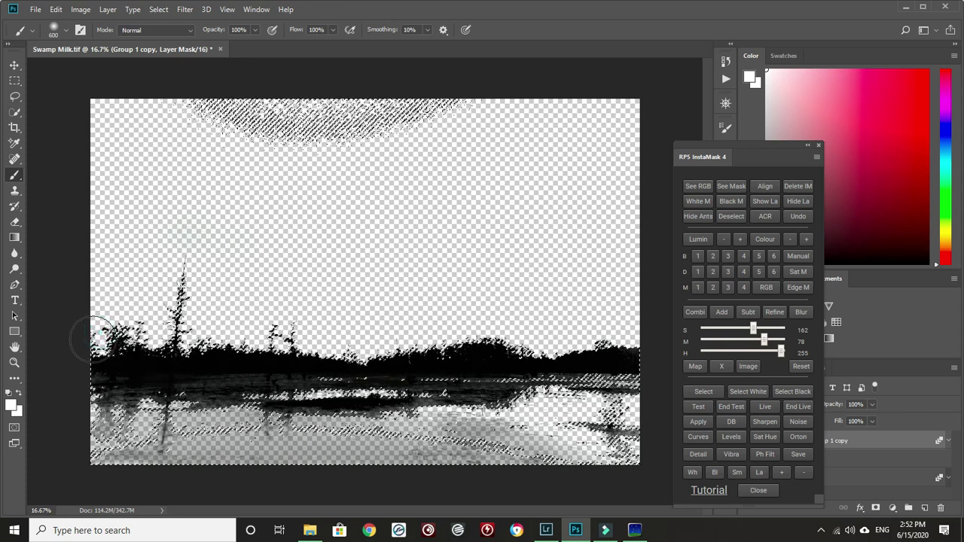
pyautogui.moveTo(94, 338)
pyautogui.mouseDown()
pyautogui.moveTo(545, 358)
pyautogui.moveTo(322, 406)
pyautogui.moveTo(112, 319)
pyautogui.moveTo(118, 286)
pyautogui.moveTo(93, 333)
pyautogui.moveTo(181, 351)
pyautogui.moveTo(202, 316)
pyautogui.moveTo(189, 293)
pyautogui.moveTo(97, 361)
pyautogui.moveTo(243, 377)
pyautogui.mouseUp()
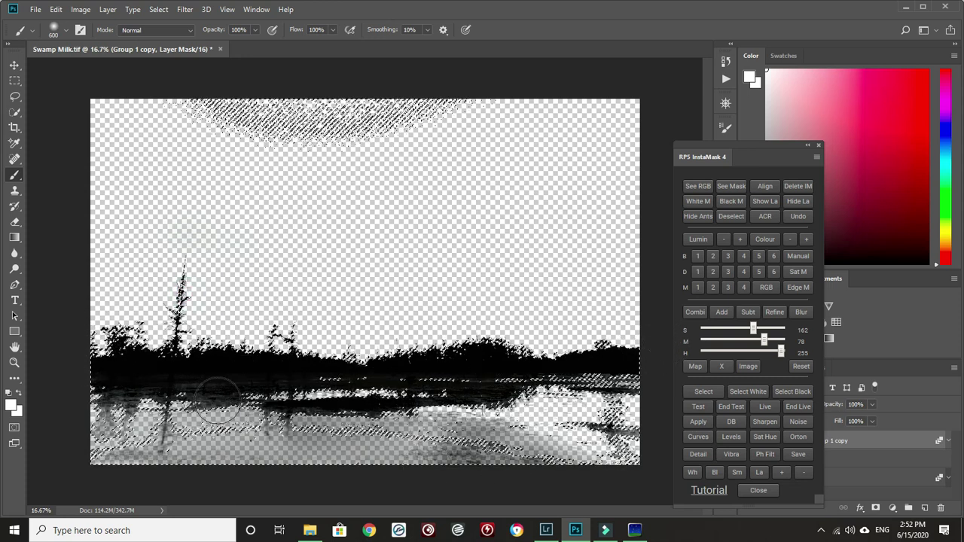
pyautogui.moveTo(218, 403)
pyautogui.mouseDown()
pyautogui.moveTo(286, 367)
pyautogui.moveTo(140, 347)
pyautogui.moveTo(142, 340)
pyautogui.moveTo(225, 350)
pyautogui.moveTo(81, 344)
pyautogui.moveTo(106, 352)
pyautogui.moveTo(170, 282)
pyautogui.mouseUp()
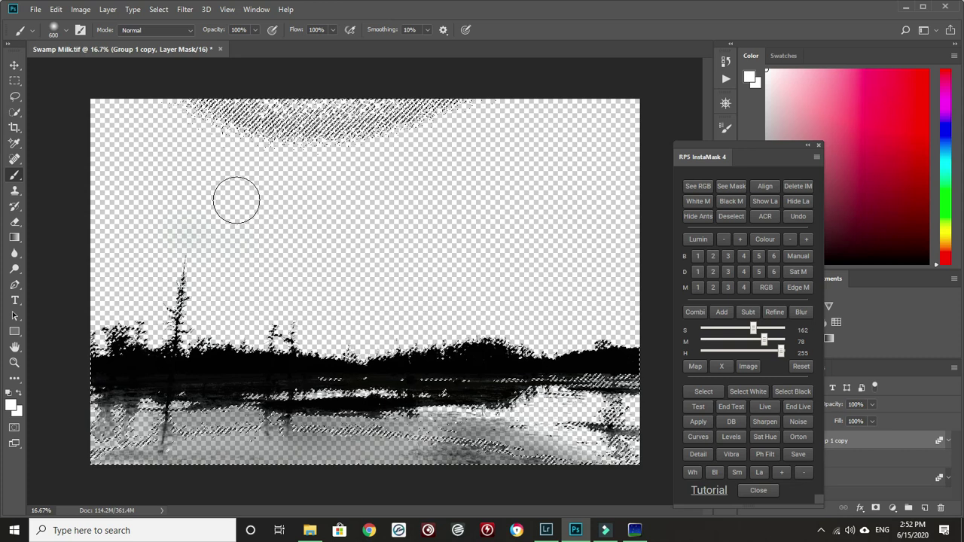
pyautogui.hotkey('ctrl', 'd')
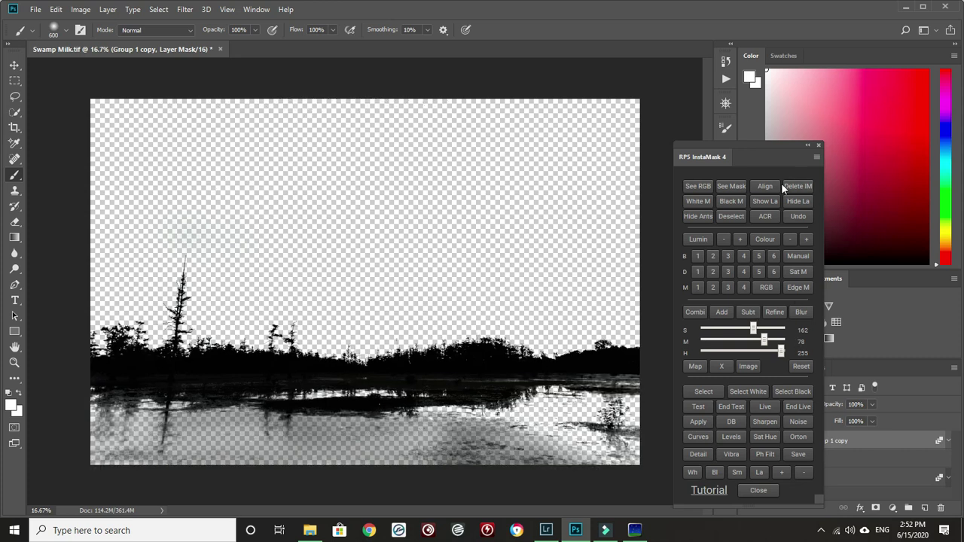
# - Show Swamp Milk.tif again and brush black over the water's light streak and reddish glow
pyautogui.moveTo(769, 160); pyautogui.dragTo(705, 92)
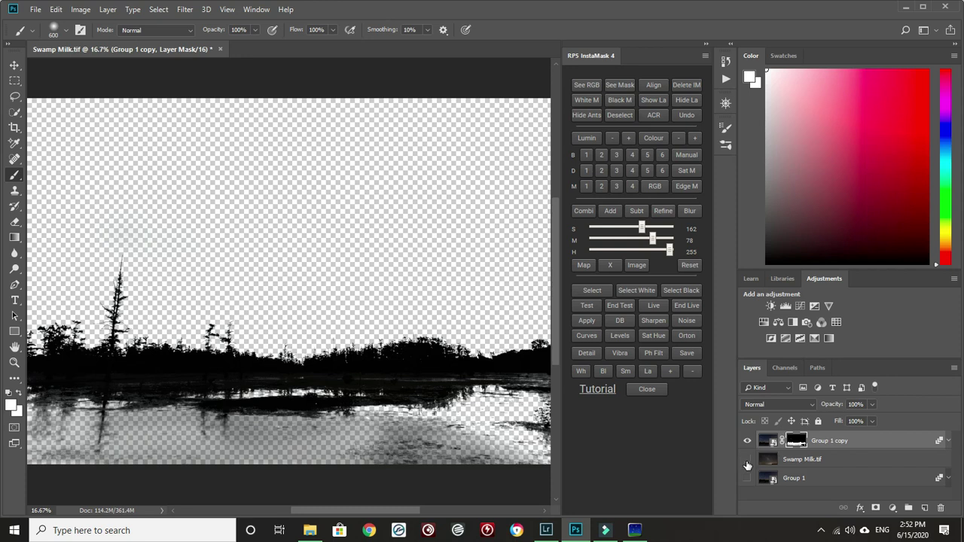
pyautogui.moveTo(640, 60); pyautogui.dragTo(664, 55)
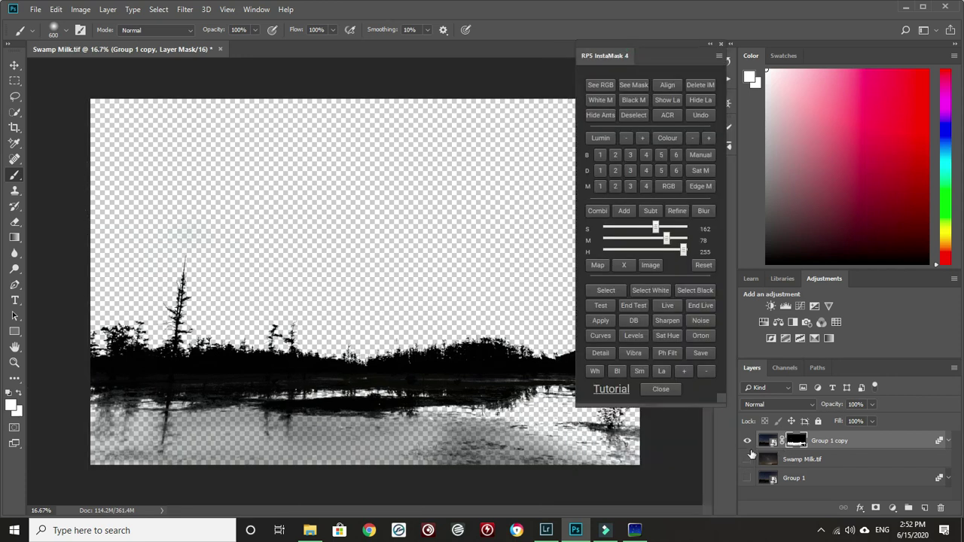
pyautogui.click(746, 459)
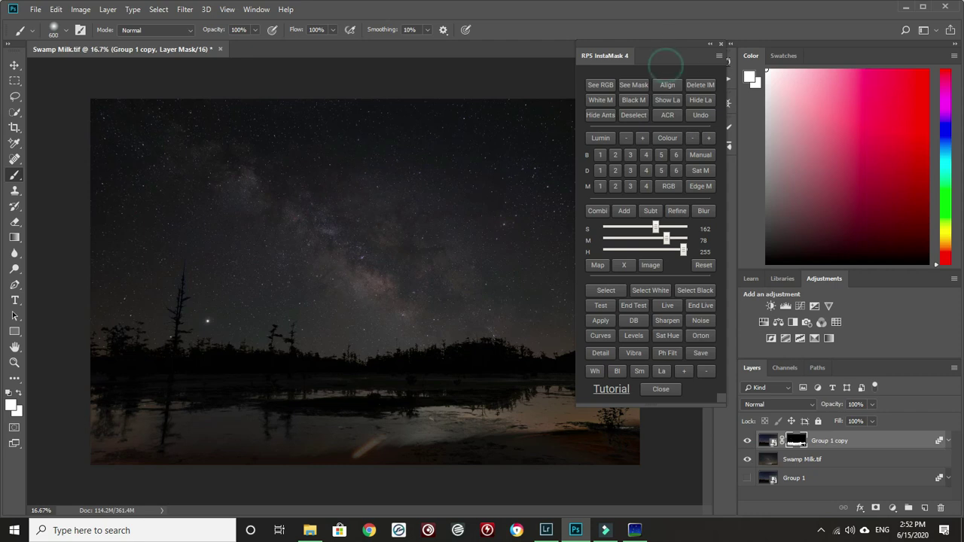
pyautogui.moveTo(673, 57); pyautogui.dragTo(725, 61)
pyautogui.moveTo(233, 447)
pyautogui.mouseDown()
pyautogui.moveTo(377, 437)
pyautogui.moveTo(449, 444)
pyautogui.moveTo(291, 454)
pyautogui.moveTo(93, 445)
pyautogui.moveTo(98, 402)
pyautogui.moveTo(159, 434)
pyautogui.mouseUp()
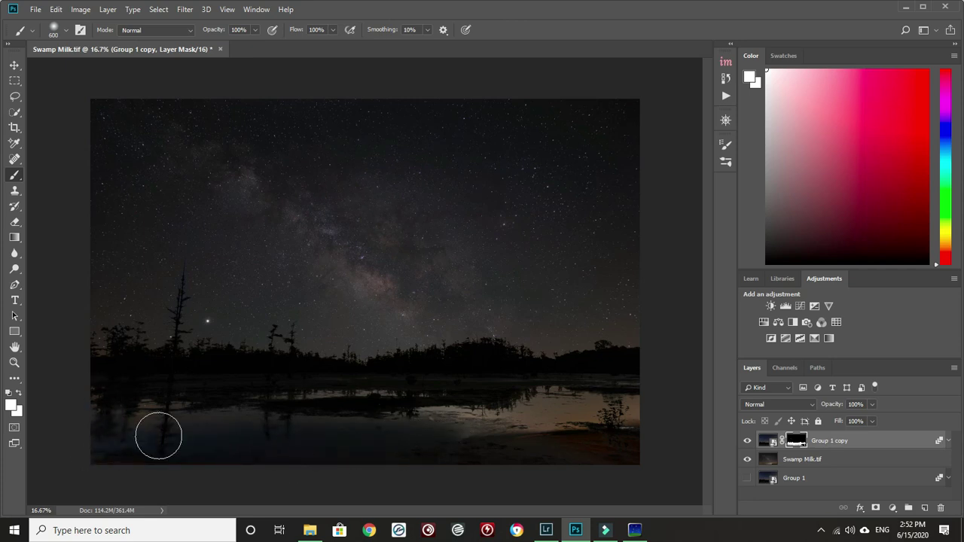
pyautogui.moveTo(504, 451)
pyautogui.mouseDown()
pyautogui.moveTo(333, 415)
pyautogui.moveTo(558, 436)
pyautogui.moveTo(636, 432)
pyautogui.moveTo(477, 453)
pyautogui.moveTo(620, 433)
pyautogui.moveTo(556, 442)
pyautogui.moveTo(114, 405)
pyautogui.moveTo(87, 424)
pyautogui.moveTo(175, 442)
pyautogui.moveTo(640, 426)
pyautogui.moveTo(203, 389)
pyautogui.moveTo(122, 397)
pyautogui.moveTo(99, 420)
pyautogui.moveTo(304, 469)
pyautogui.moveTo(657, 446)
pyautogui.moveTo(588, 411)
pyautogui.moveTo(457, 392)
pyautogui.moveTo(199, 405)
pyautogui.moveTo(546, 427)
pyautogui.moveTo(407, 438)
pyautogui.moveTo(623, 426)
pyautogui.moveTo(485, 435)
pyautogui.moveTo(498, 423)
pyautogui.moveTo(642, 407)
pyautogui.moveTo(520, 448)
pyautogui.moveTo(450, 452)
pyautogui.moveTo(179, 438)
pyautogui.moveTo(290, 429)
pyautogui.moveTo(95, 402)
pyautogui.moveTo(305, 414)
pyautogui.moveTo(530, 408)
pyautogui.moveTo(622, 420)
pyautogui.moveTo(430, 458)
pyautogui.moveTo(644, 434)
pyautogui.moveTo(574, 453)
pyautogui.moveTo(236, 451)
pyautogui.moveTo(90, 424)
pyautogui.moveTo(673, 422)
pyautogui.moveTo(416, 447)
pyautogui.moveTo(637, 403)
pyautogui.moveTo(122, 400)
pyautogui.moveTo(151, 405)
pyautogui.mouseUp()
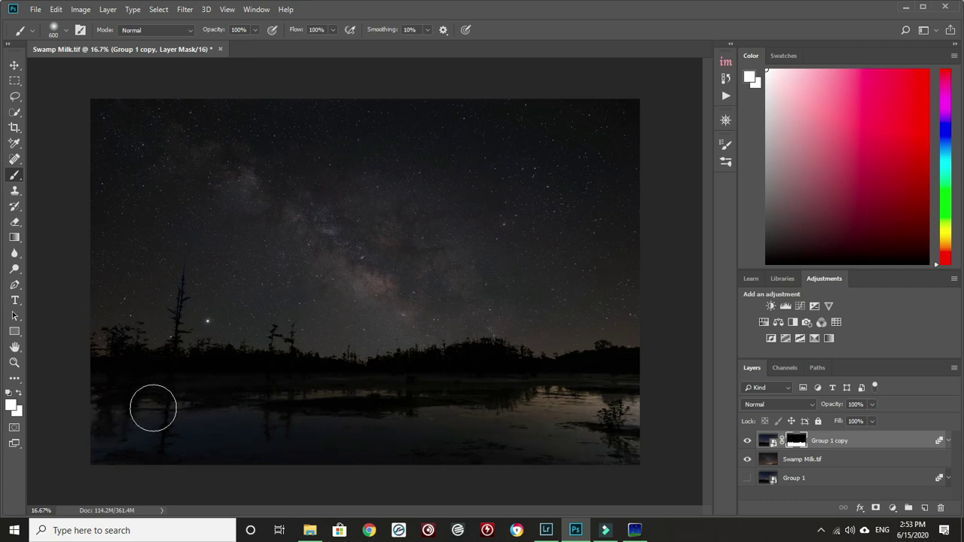
# - Save the blended swamp image and return to Lightroom's Develop module
pyautogui.click(34, 9)
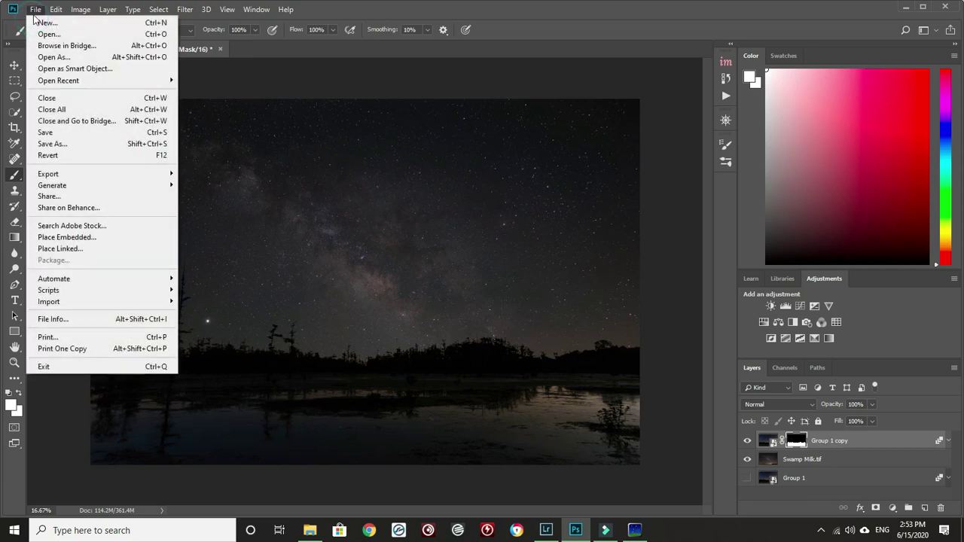
pyautogui.click(60, 130)
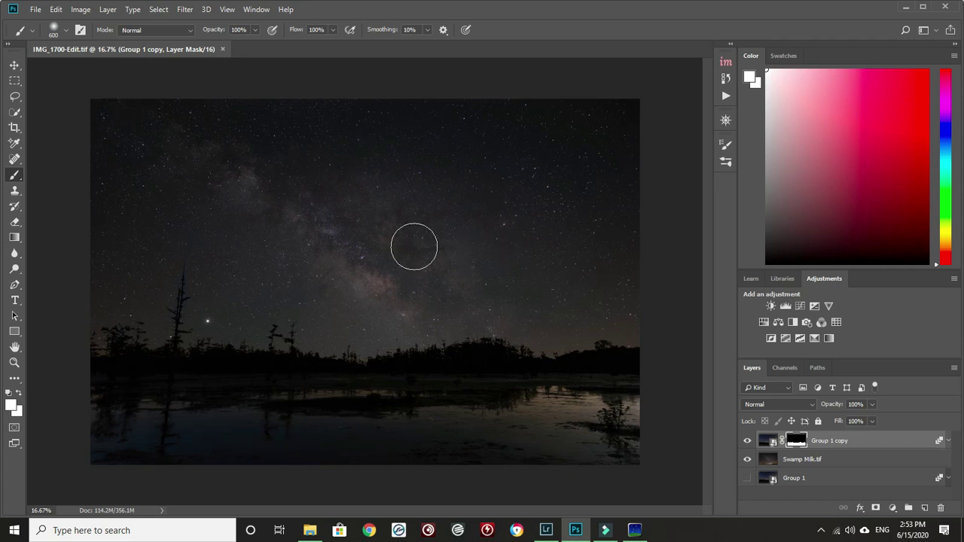
pyautogui.click(546, 531)
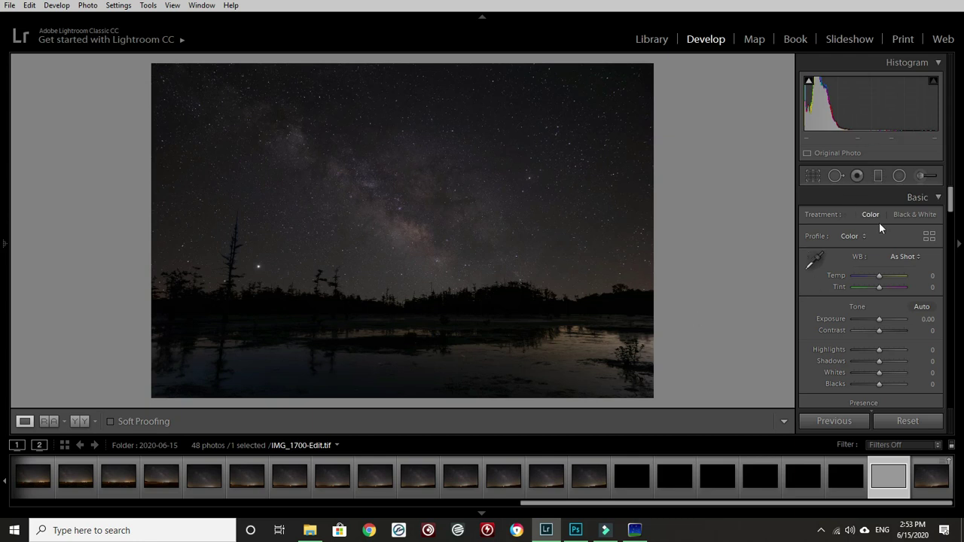
# - Drag a graduated filter over the sky with Contrast 35, Whites 57, Clarity 26, Saturation 24
pyautogui.click(880, 178)
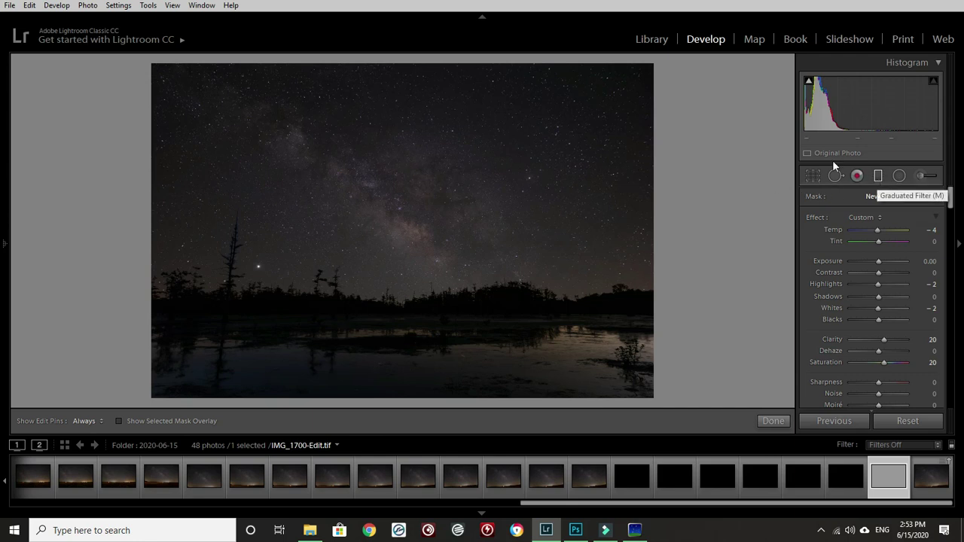
pyautogui.moveTo(359, 64); pyautogui.dragTo(342, 331)
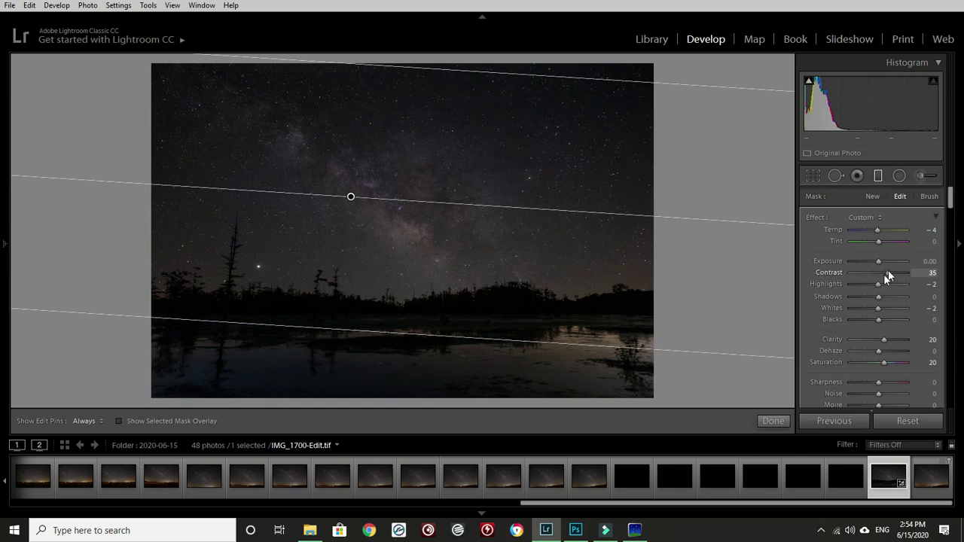
pyautogui.moveTo(881, 309); pyautogui.dragTo(890, 306)
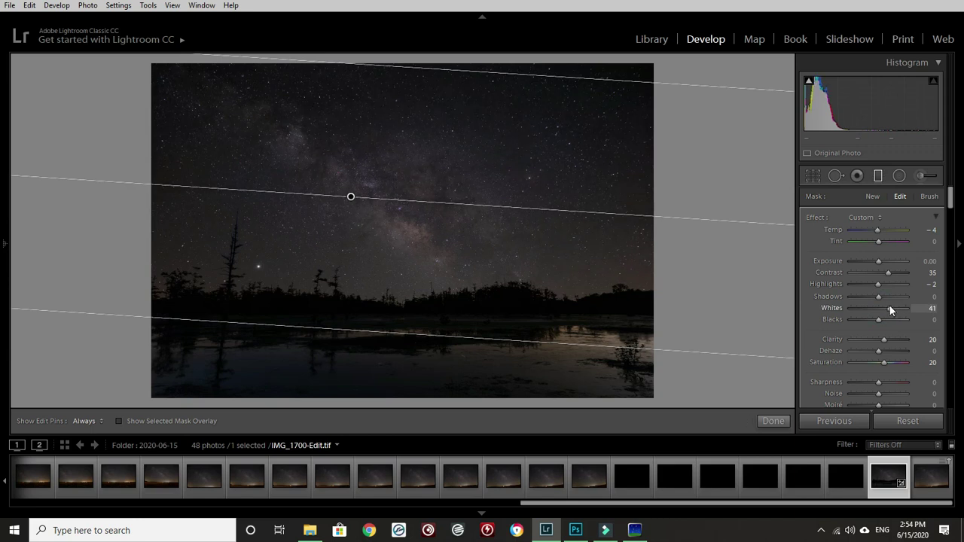
pyautogui.moveTo(887, 305)
pyautogui.mouseDown()
pyautogui.moveTo(902, 305)
pyautogui.moveTo(892, 308)
pyautogui.mouseUp()
pyautogui.click(884, 341)
pyautogui.moveTo(885, 343); pyautogui.dragTo(887, 343)
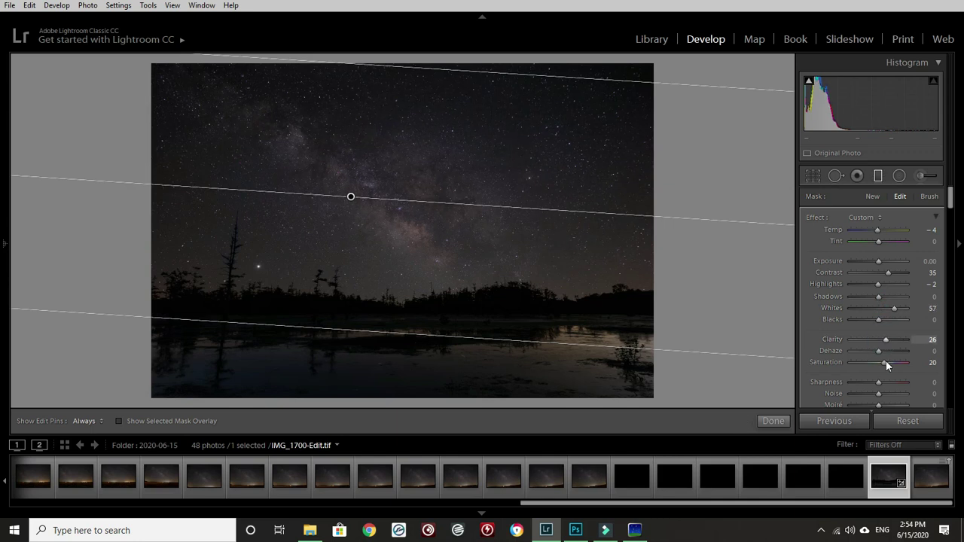
pyautogui.click(887, 363)
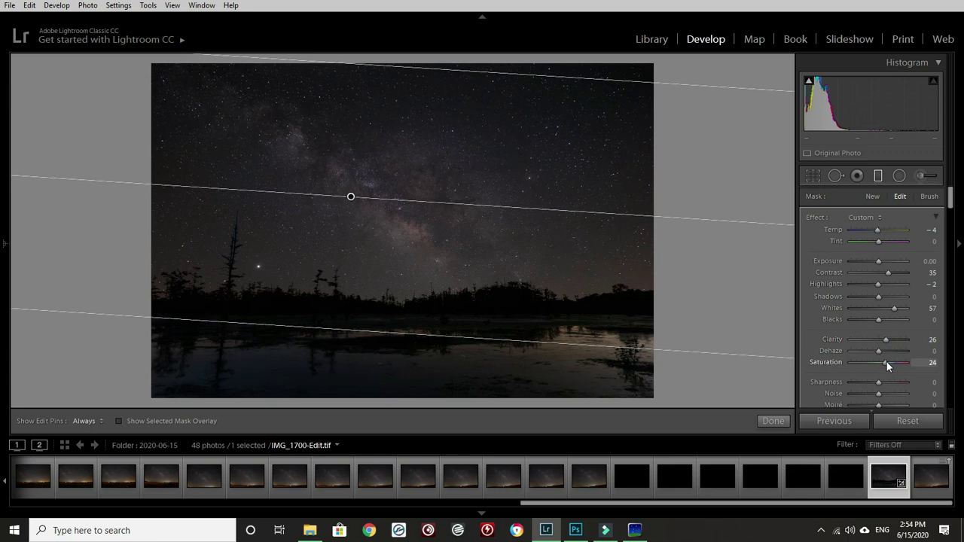
pyautogui.click(773, 423)
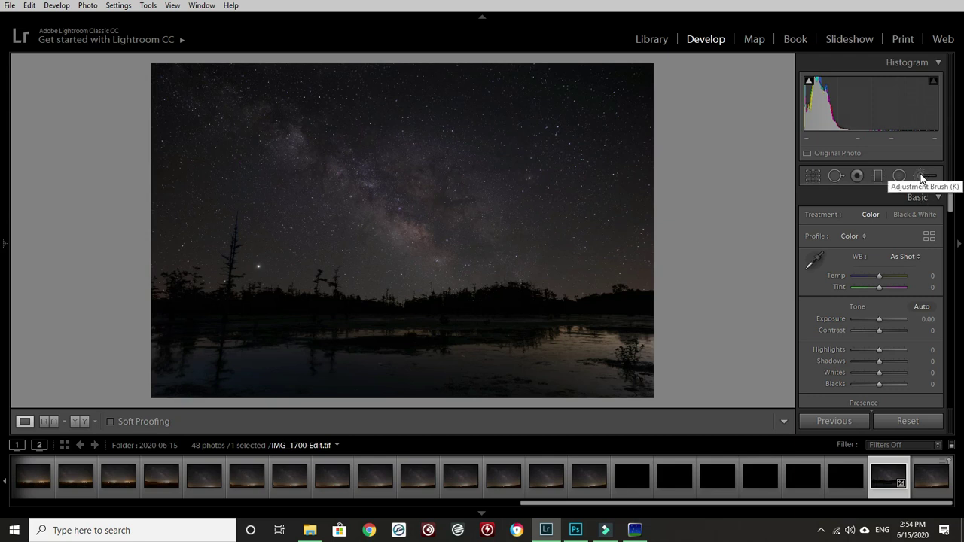
# - Brush a local adjustment with Clarity 28 and Saturation 24 across the Milky Way
pyautogui.click(922, 178)
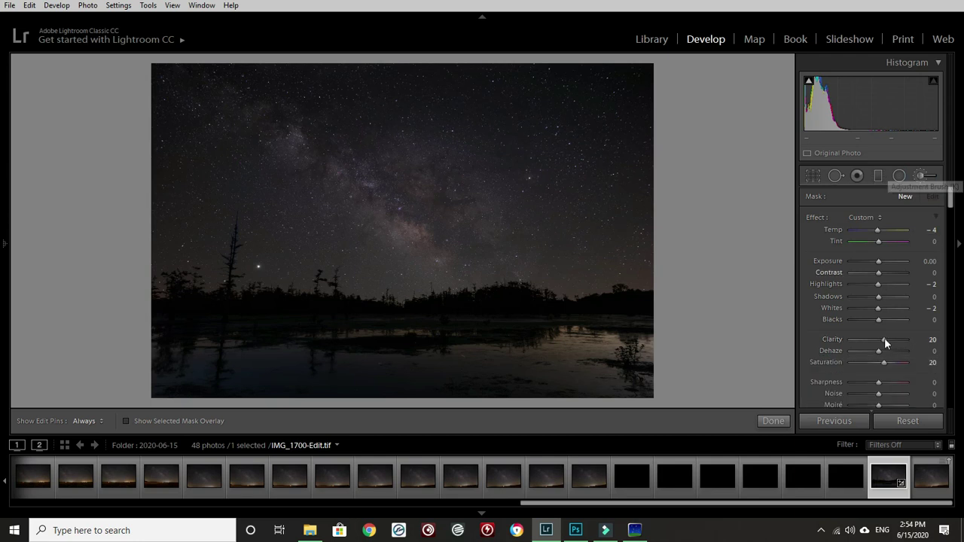
pyautogui.moveTo(884, 343)
pyautogui.mouseDown()
pyautogui.moveTo(878, 363)
pyautogui.moveTo(885, 341)
pyautogui.mouseUp()
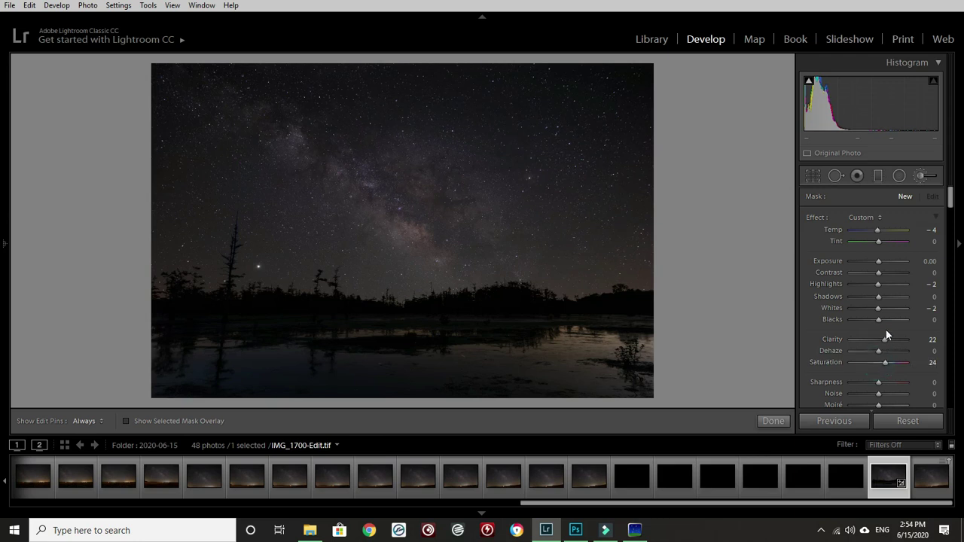
pyautogui.moveTo(885, 343); pyautogui.dragTo(888, 341)
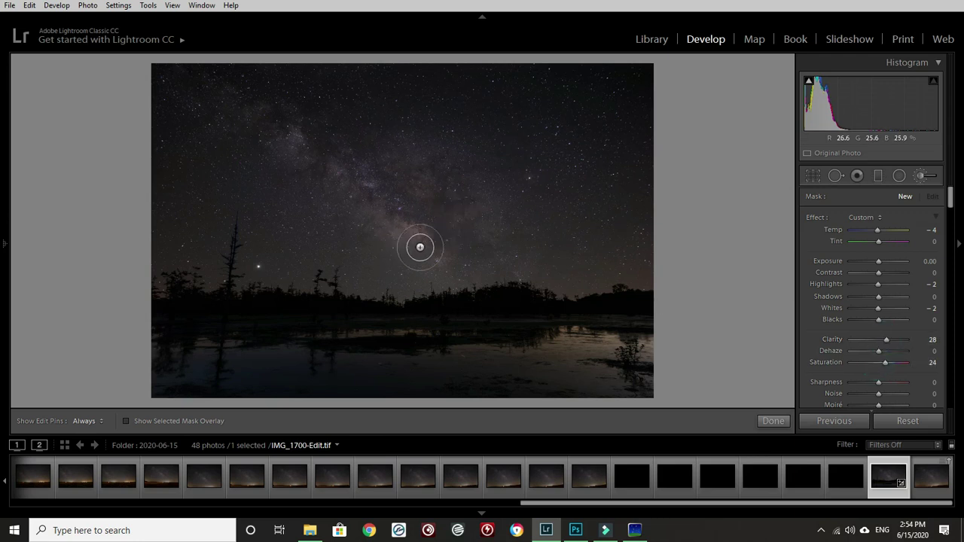
pyautogui.press('h')
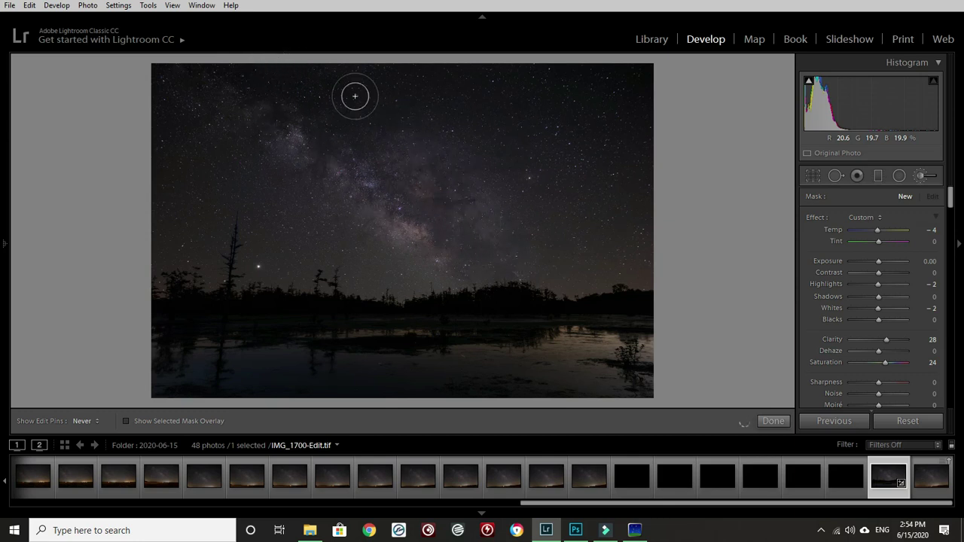
pyautogui.press('h')
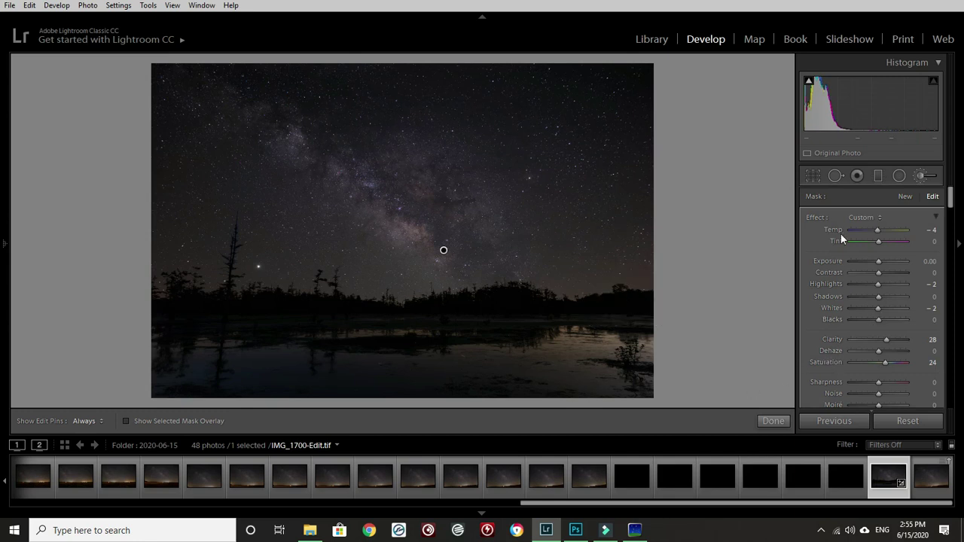
pyautogui.click(773, 421)
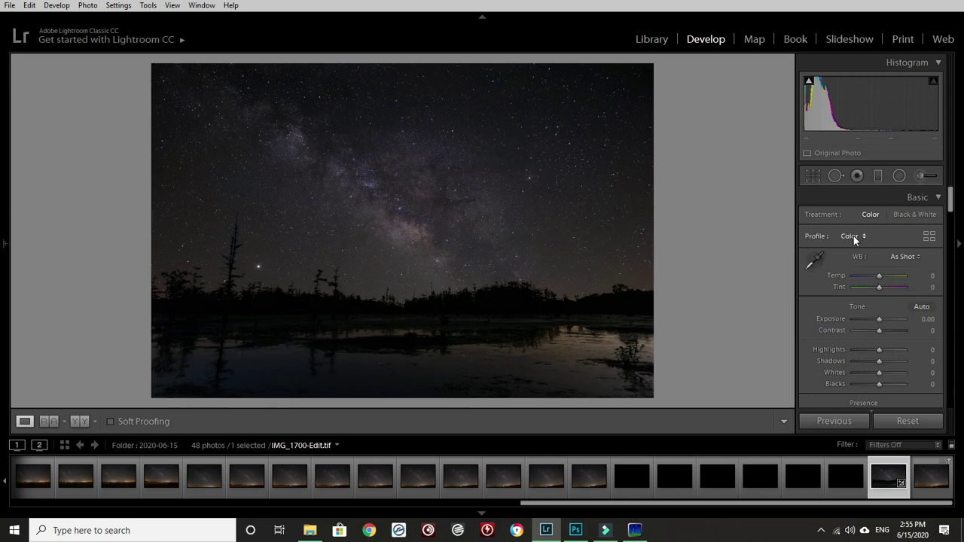
# - Drag a graduated filter from the swamp's bottom to the horizon with Shadows 54, Noise 26, Clarity 0
pyautogui.click(878, 176)
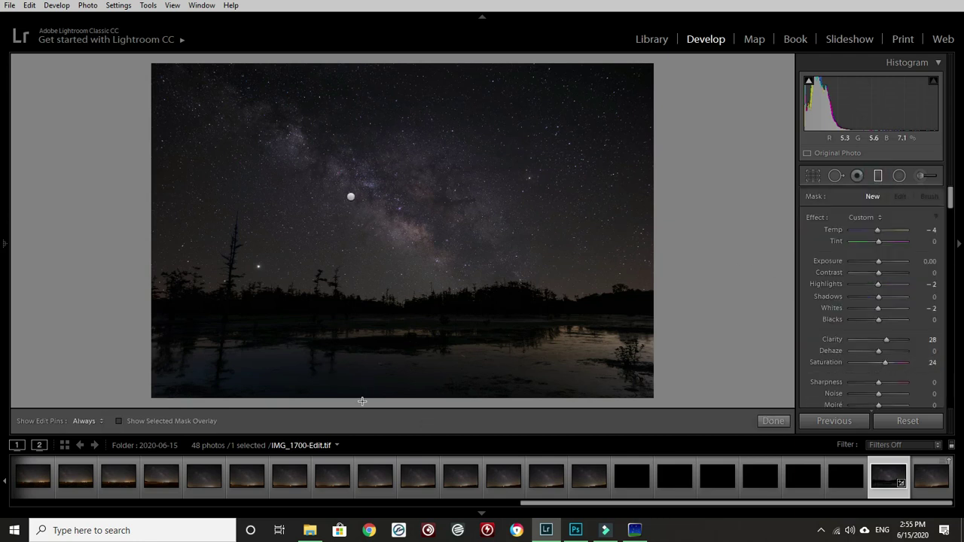
pyautogui.moveTo(368, 399); pyautogui.dragTo(370, 224)
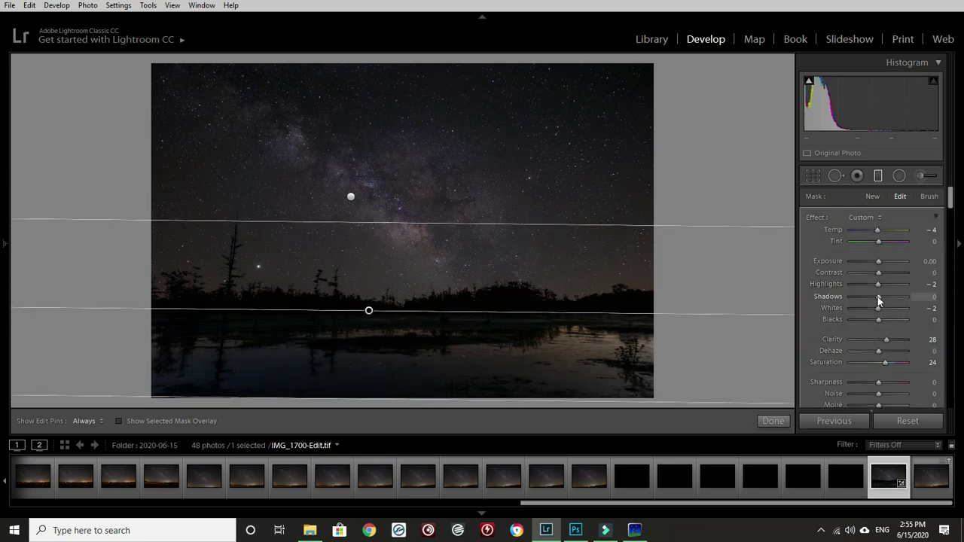
pyautogui.moveTo(877, 297); pyautogui.dragTo(893, 300)
pyautogui.scroll(-3, 836, 374)
pyautogui.scroll(2, 831, 374)
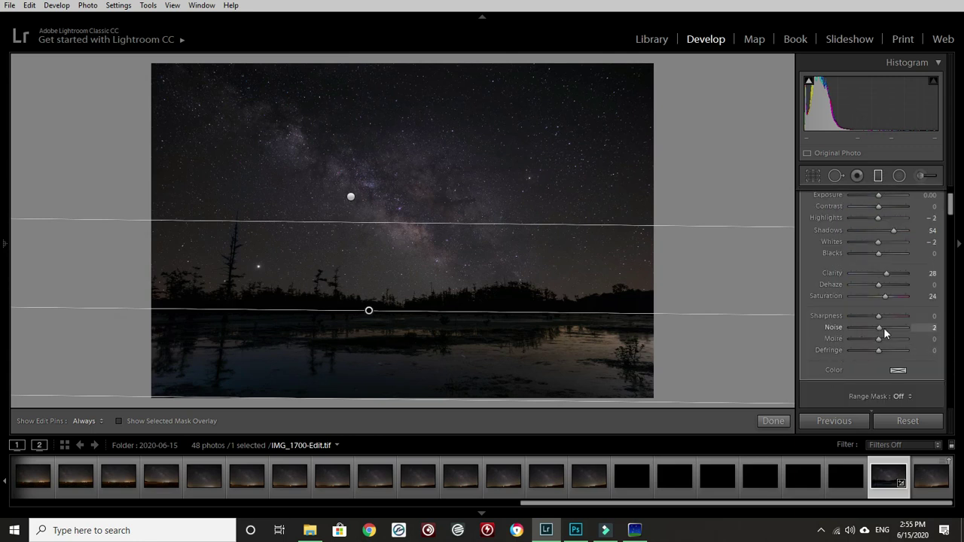
pyautogui.moveTo(883, 327); pyautogui.dragTo(886, 328)
pyautogui.click(887, 329)
pyautogui.moveTo(887, 273); pyautogui.dragTo(881, 276)
pyautogui.click(773, 420)
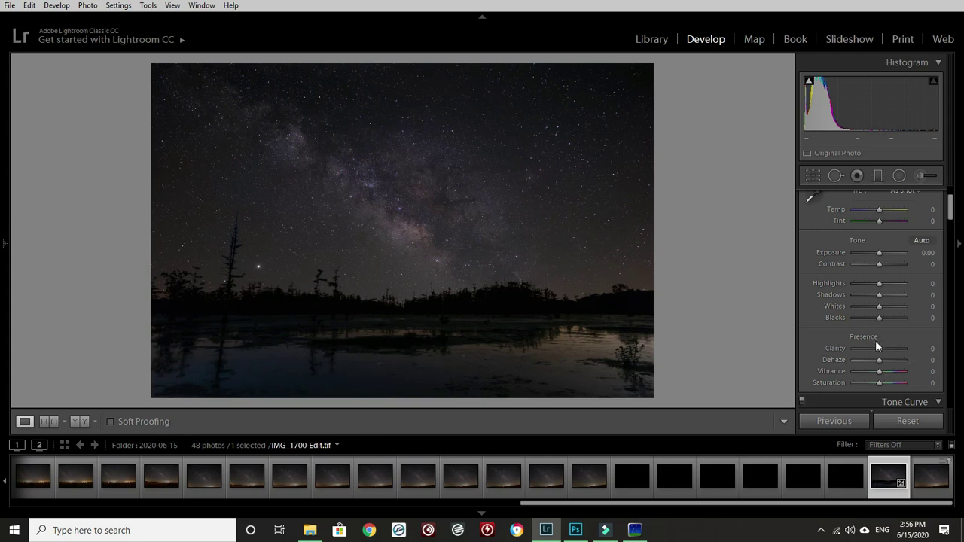
# - Nudge overall Clarity and Vibrance up and raise HSL Orange saturation to +29
pyautogui.moveTo(879, 348); pyautogui.dragTo(883, 354)
pyautogui.moveTo(882, 373); pyautogui.dragTo(885, 374)
pyautogui.scroll(-2, 812, 346)
pyautogui.scroll(-10, 812, 347)
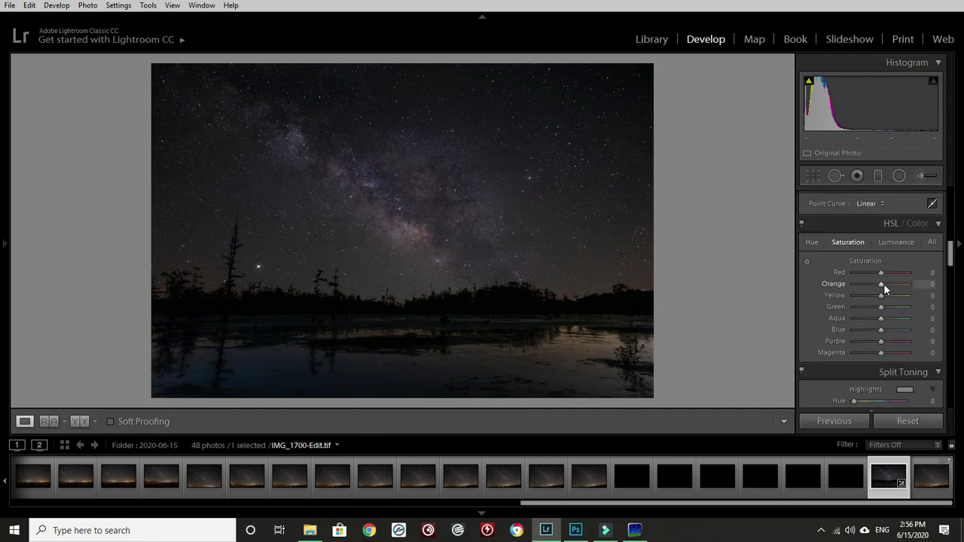
pyautogui.moveTo(882, 284)
pyautogui.mouseDown()
pyautogui.moveTo(911, 283)
pyautogui.moveTo(893, 288)
pyautogui.moveTo(884, 277)
pyautogui.mouseUp()
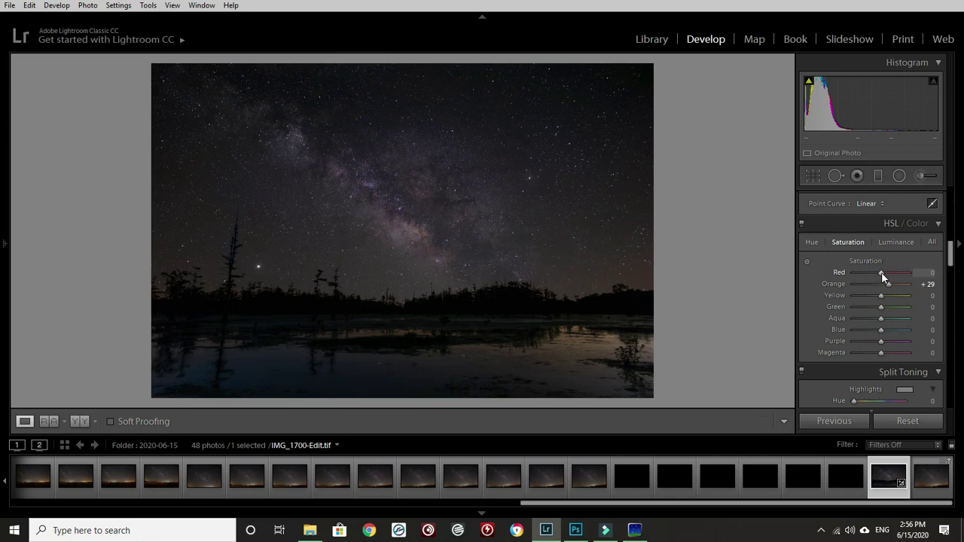